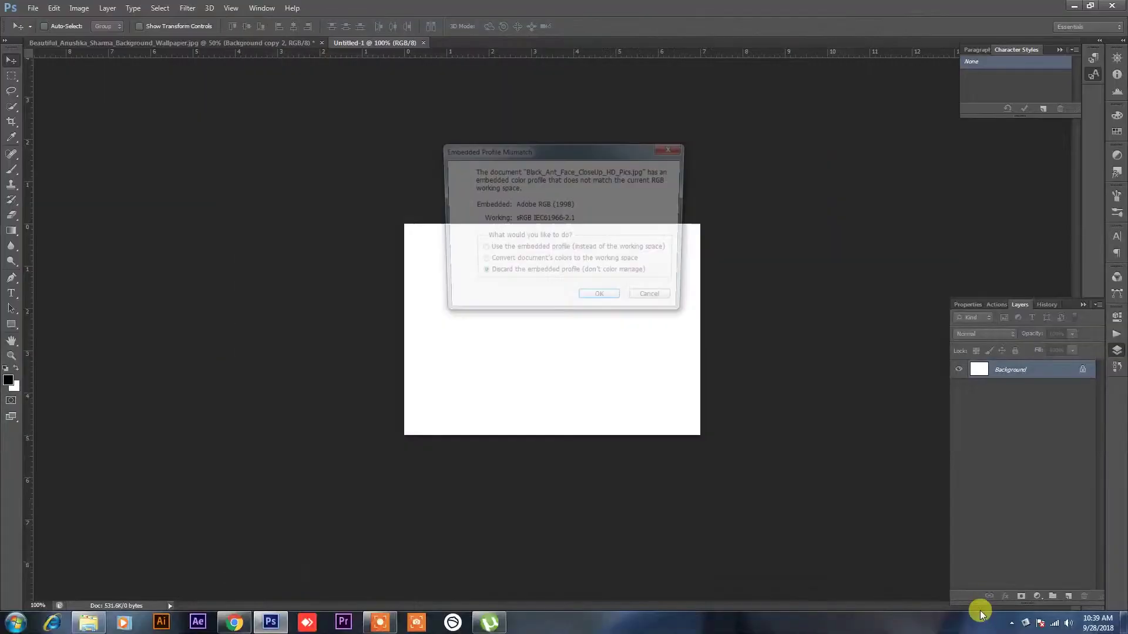
Open Black_Ant_Face_CloseUp_HD_Pics.jpg with its embedded color profile discarded.
left_click(602, 301)
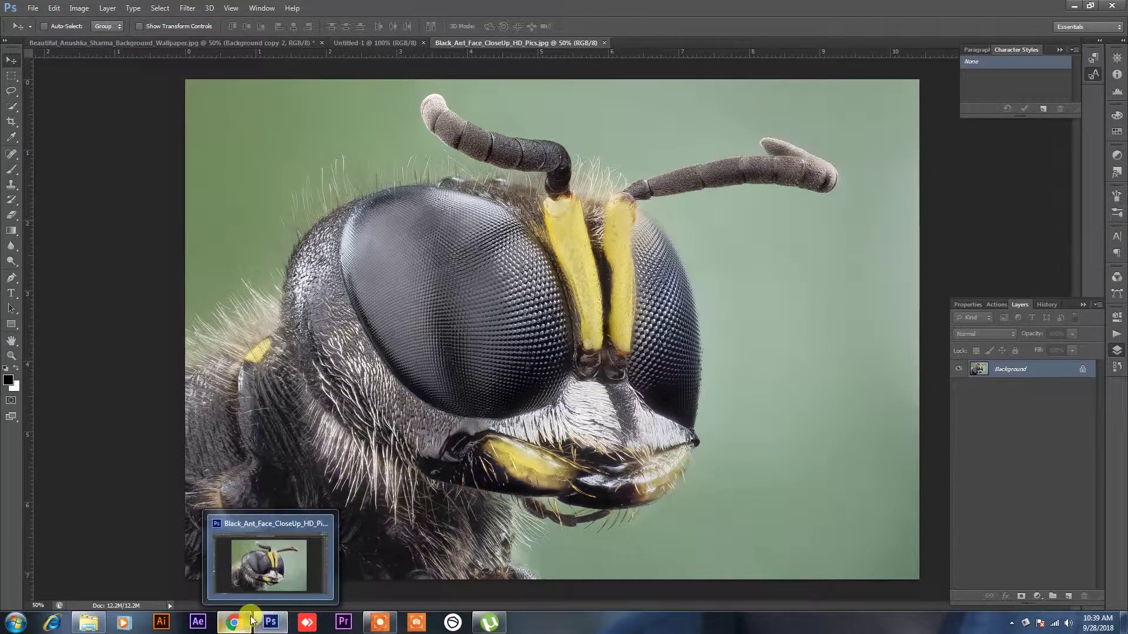
left_click(283, 581)
left_click(262, 627)
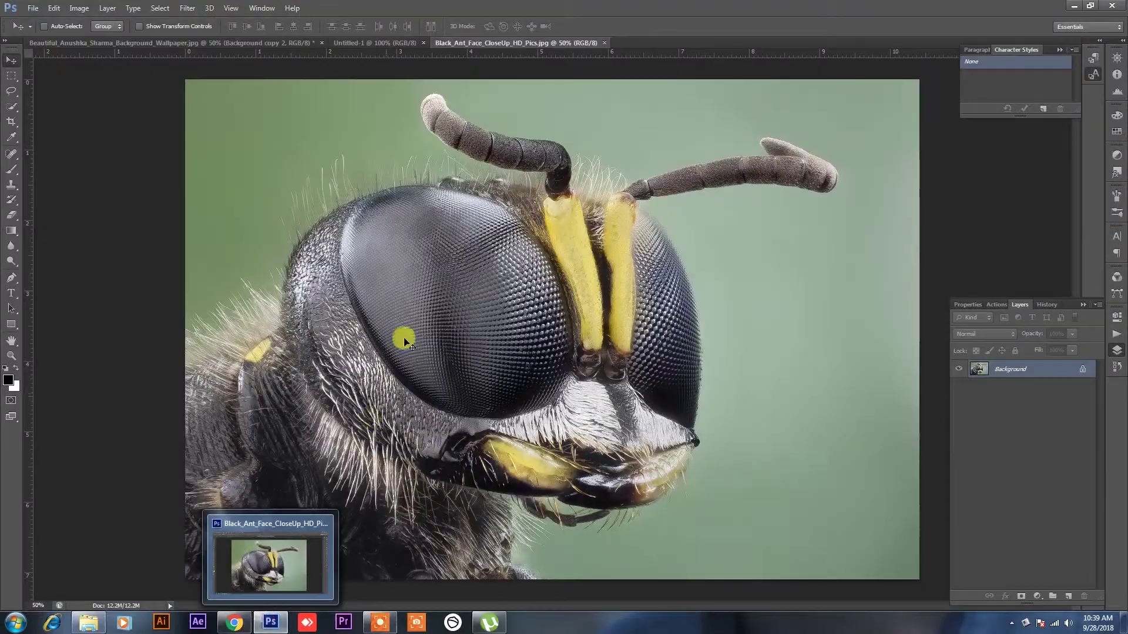
Add black 48 pt Arial Bold text on the photo reading "WORKER" with "BEE" on a second line.
left_click(12, 293)
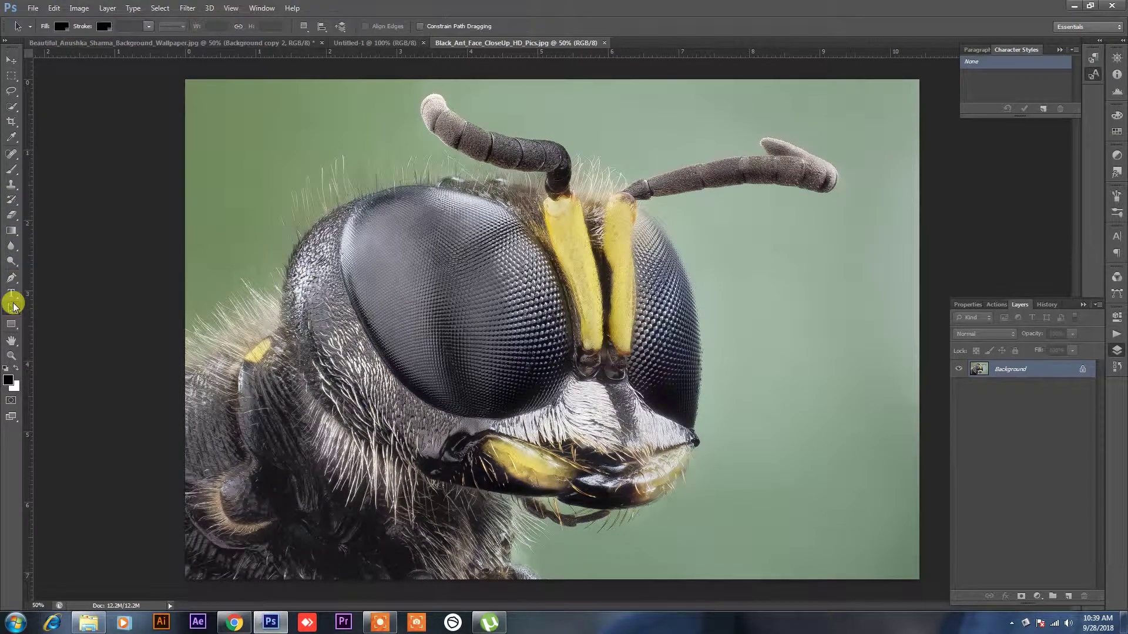
left_click(238, 275)
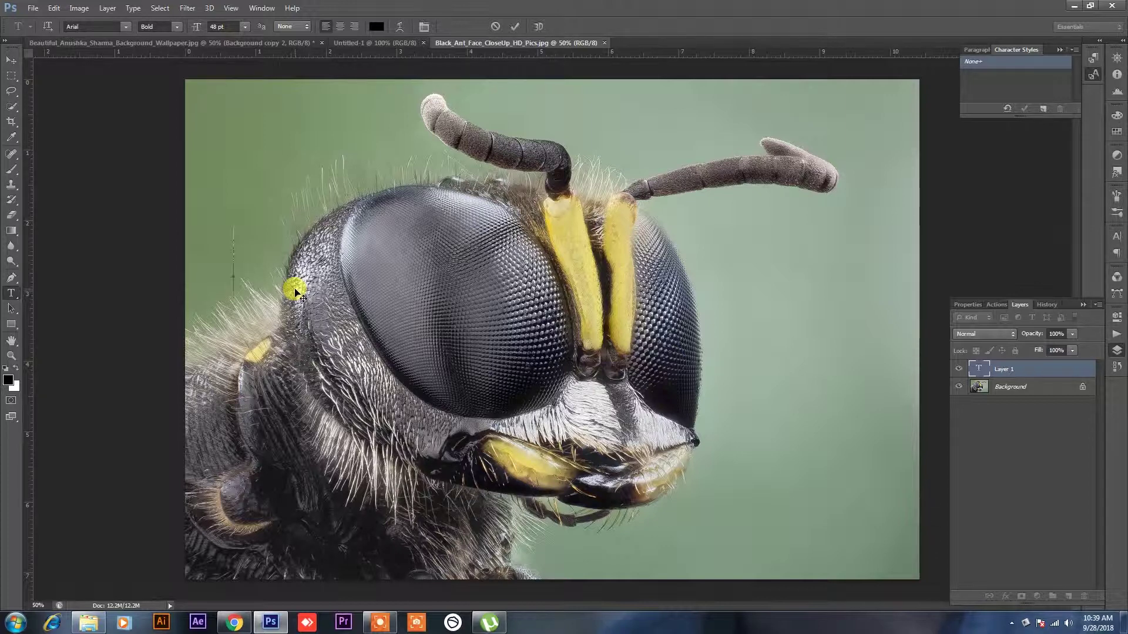
type("WO")
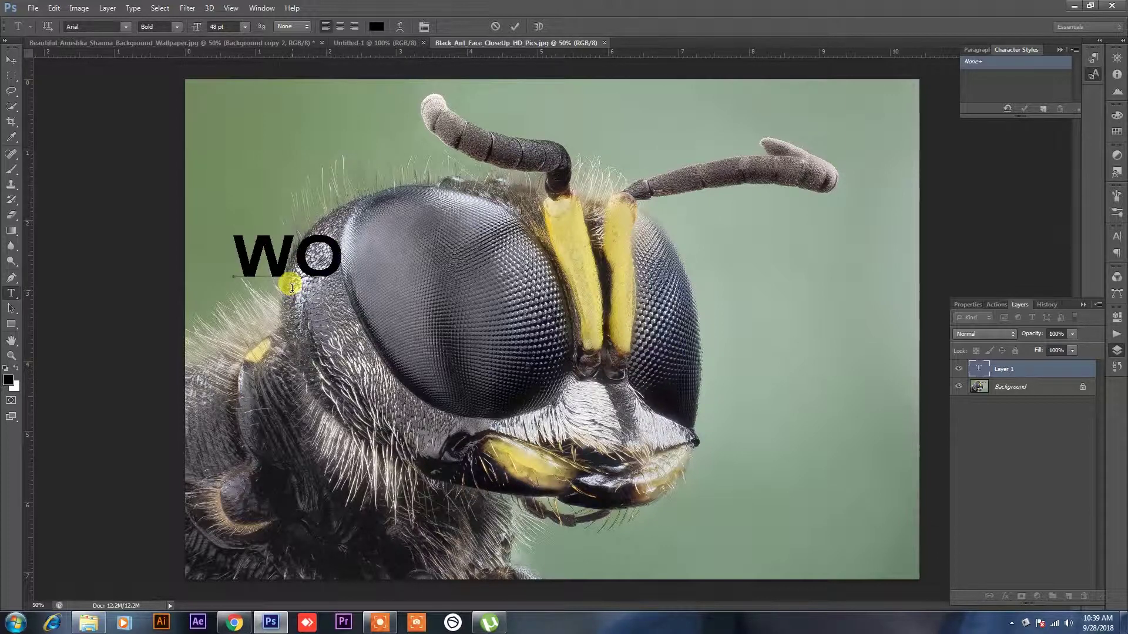
type("R")
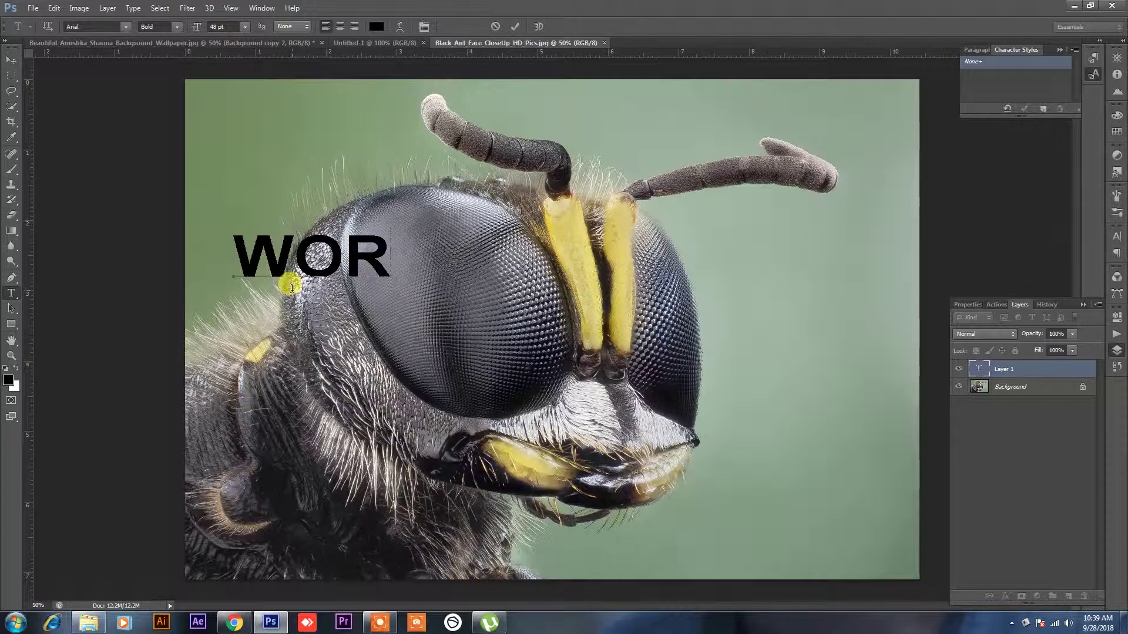
key("BackSpace")
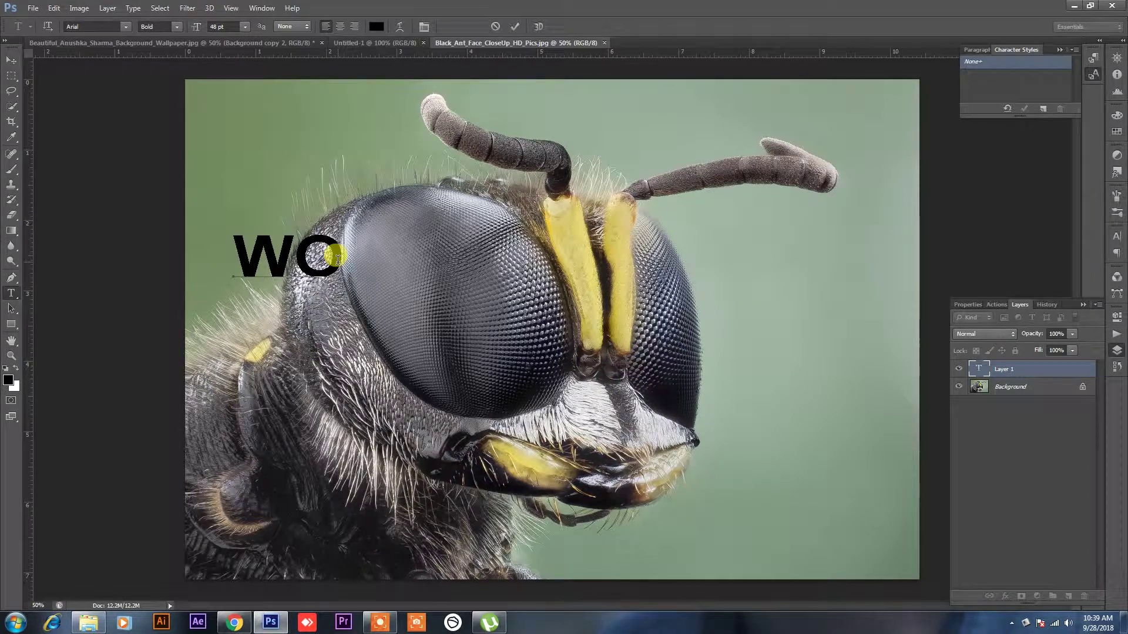
type("RKER")
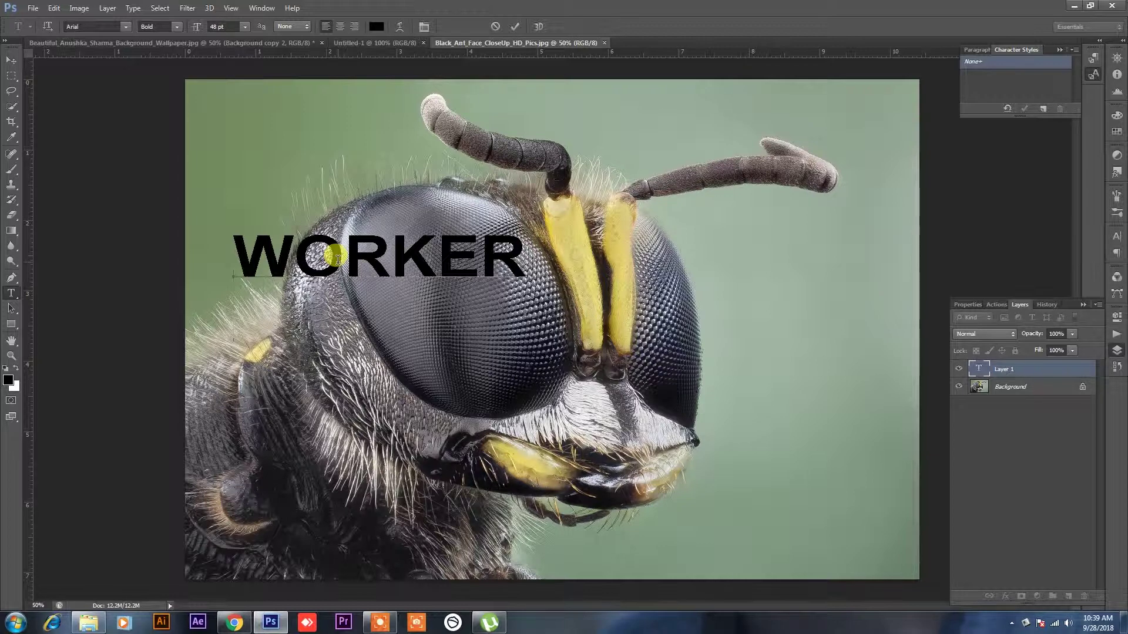
key("Return")
type("BEE")
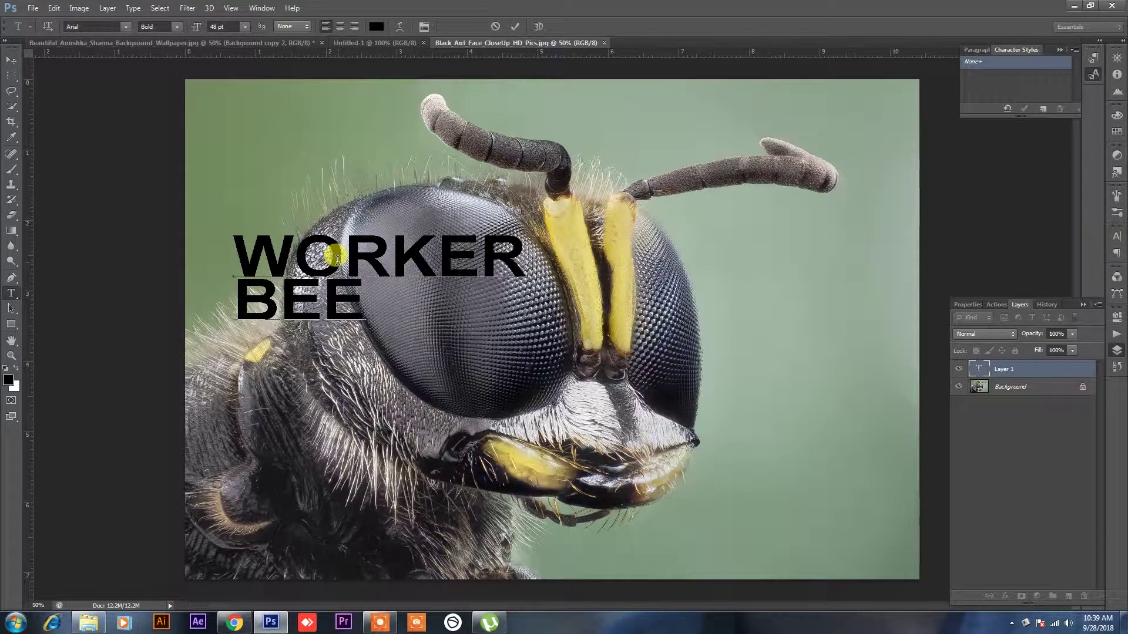
Center-align the two text lines and move them over the insect's large eye.
key("ctrl+a")
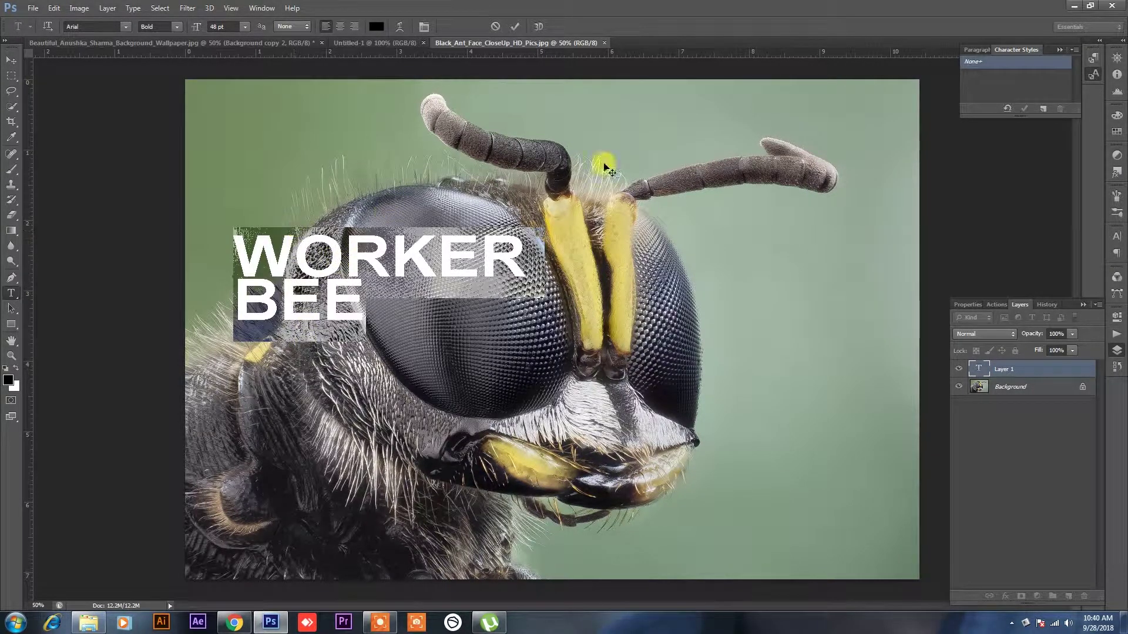
left_click(261, 7)
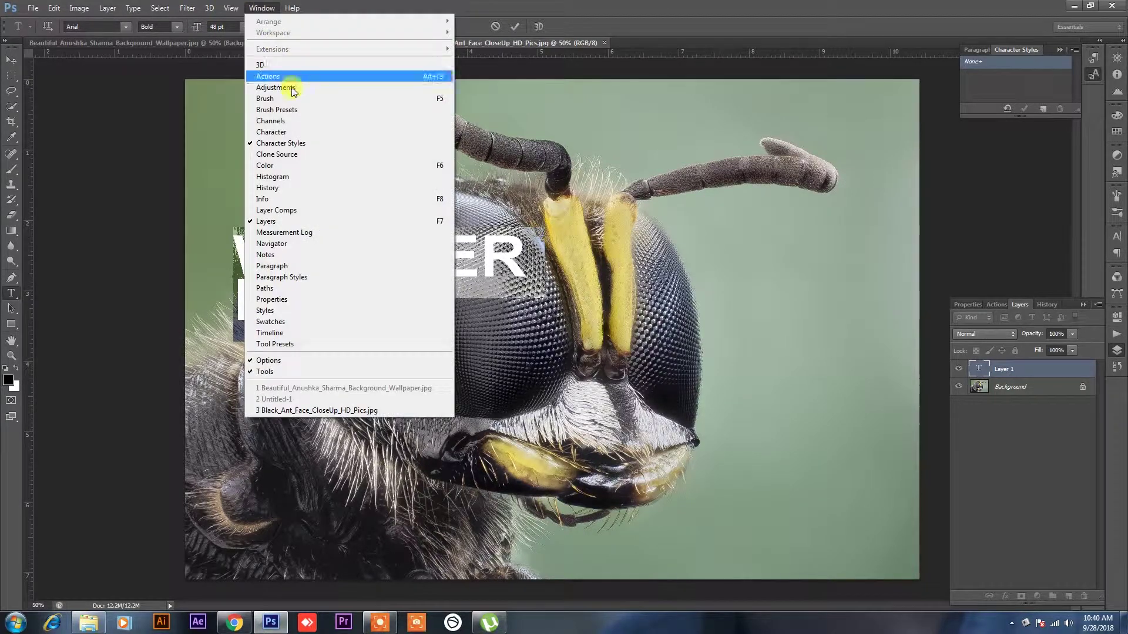
left_click(300, 132)
left_click(1021, 230)
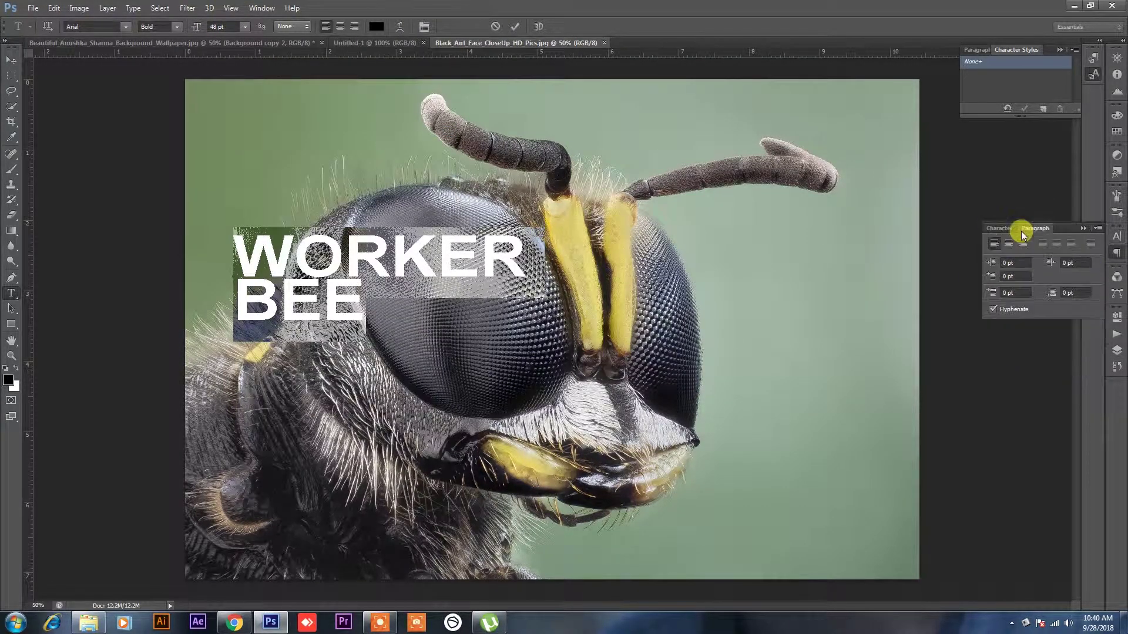
left_click(1008, 243)
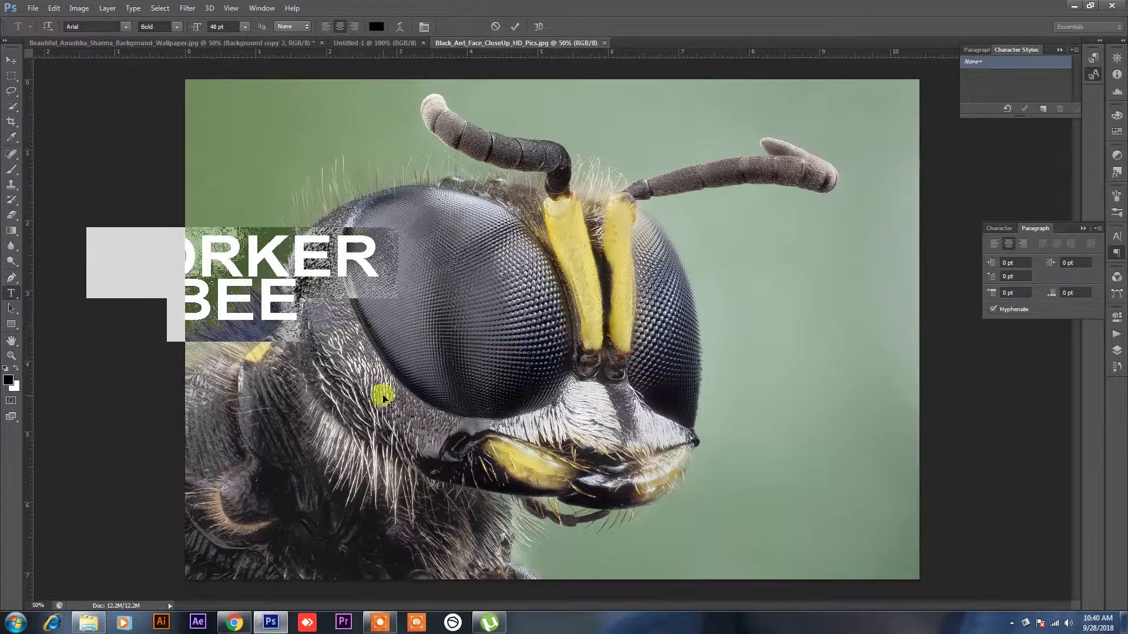
left_click_drag(382, 395, 610, 410)
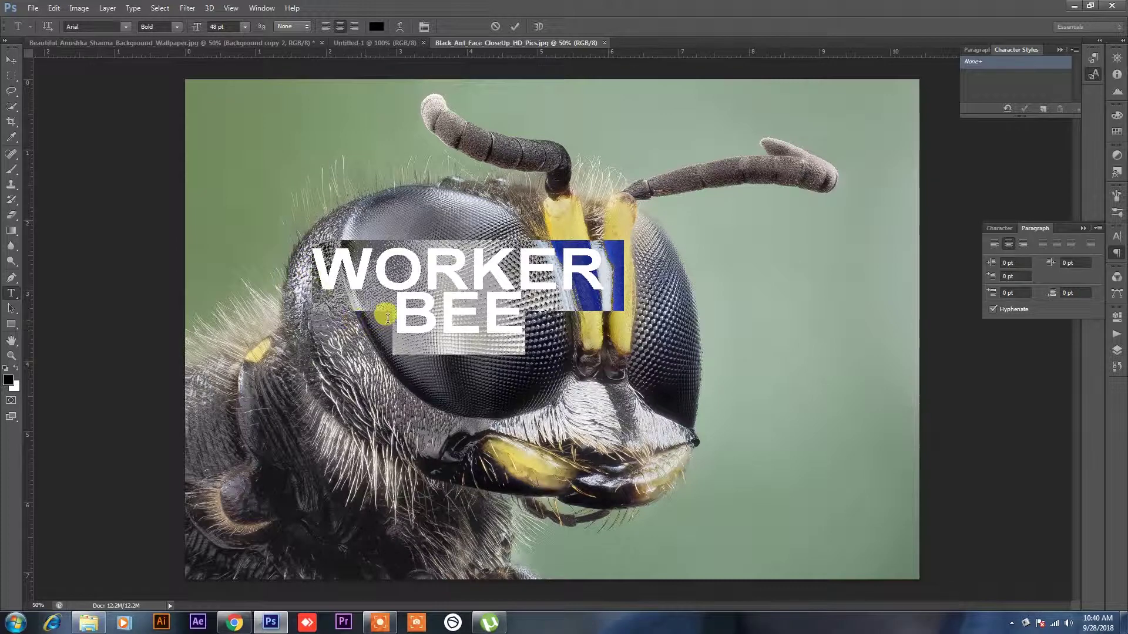
Enlarge the word BEE to 124 pt with 111.19 pt leading and a 136% vertical scale.
left_click_drag(389, 315, 531, 333)
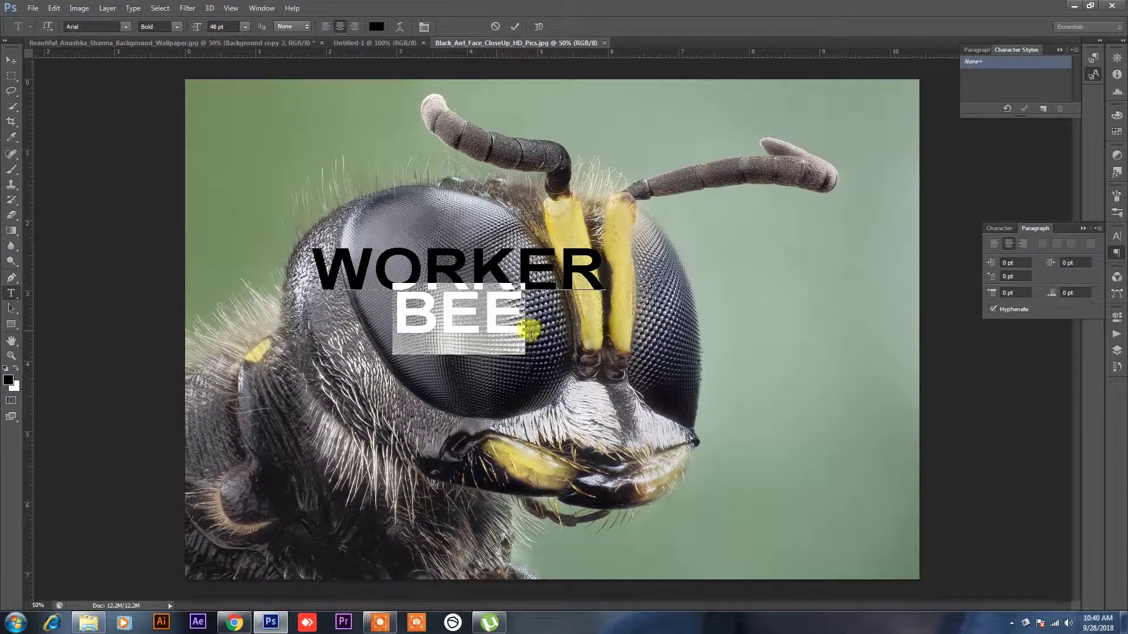
left_click(999, 228)
left_click_drag(985, 257, 1046, 279)
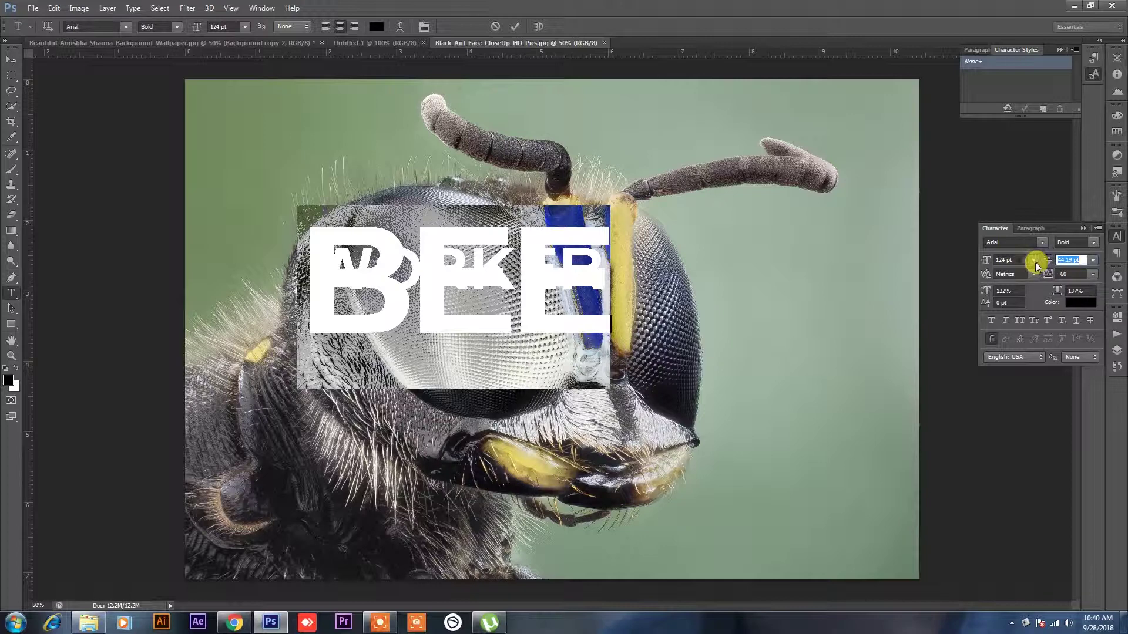
left_click_drag(1048, 263, 1092, 258)
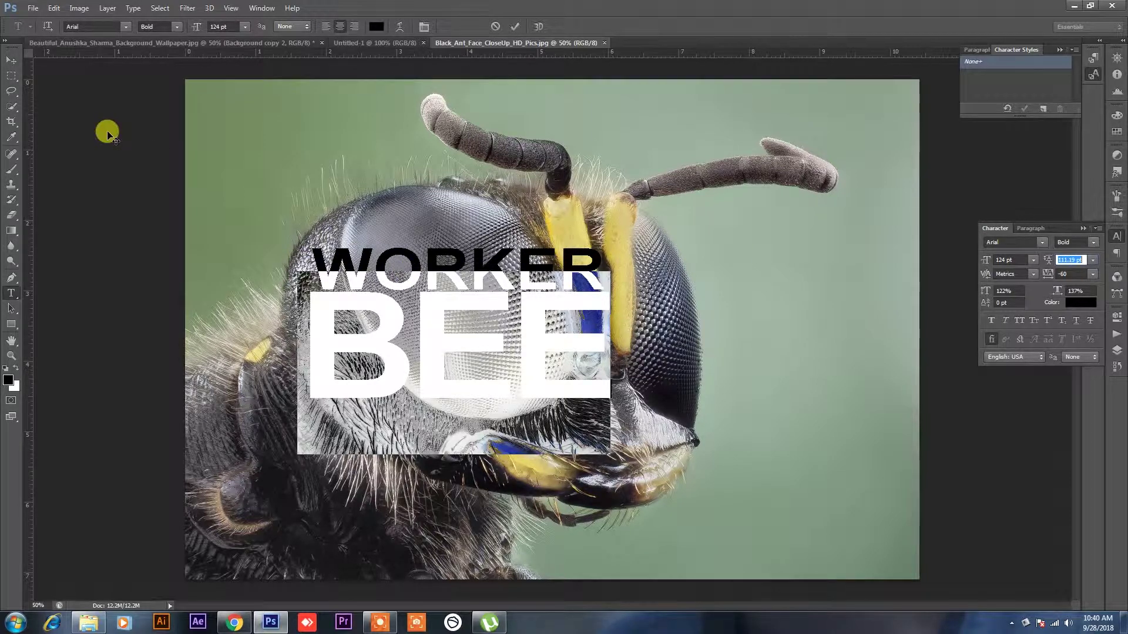
left_click_drag(985, 291, 989, 286)
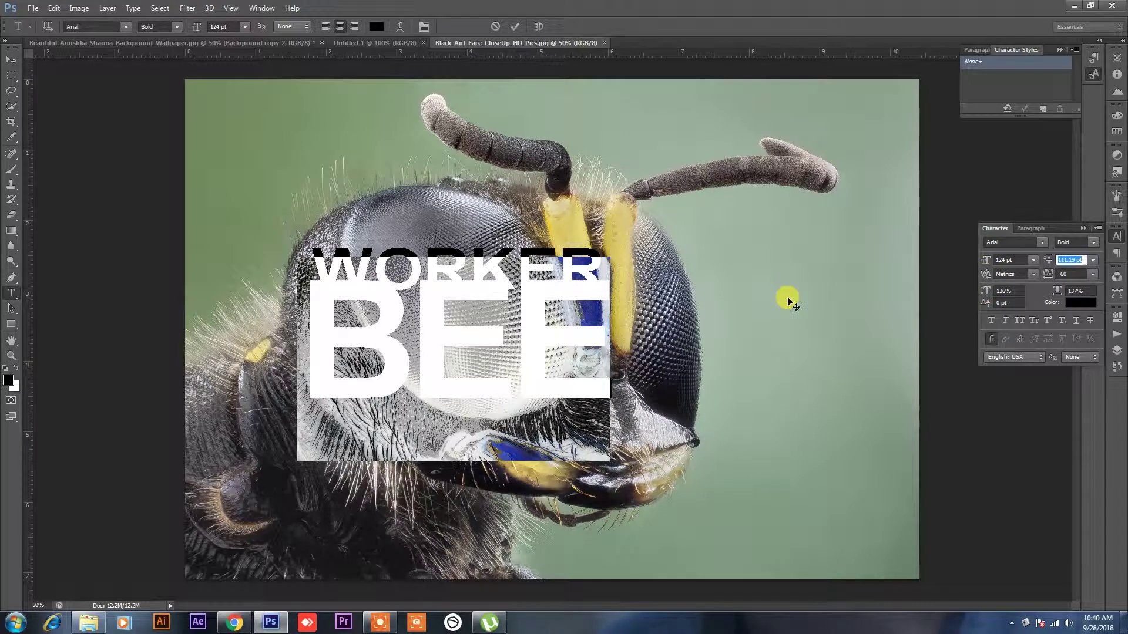
Set the leading of the whole WORKER BEE text to 125.01 pt and commit the text.
left_click(316, 261)
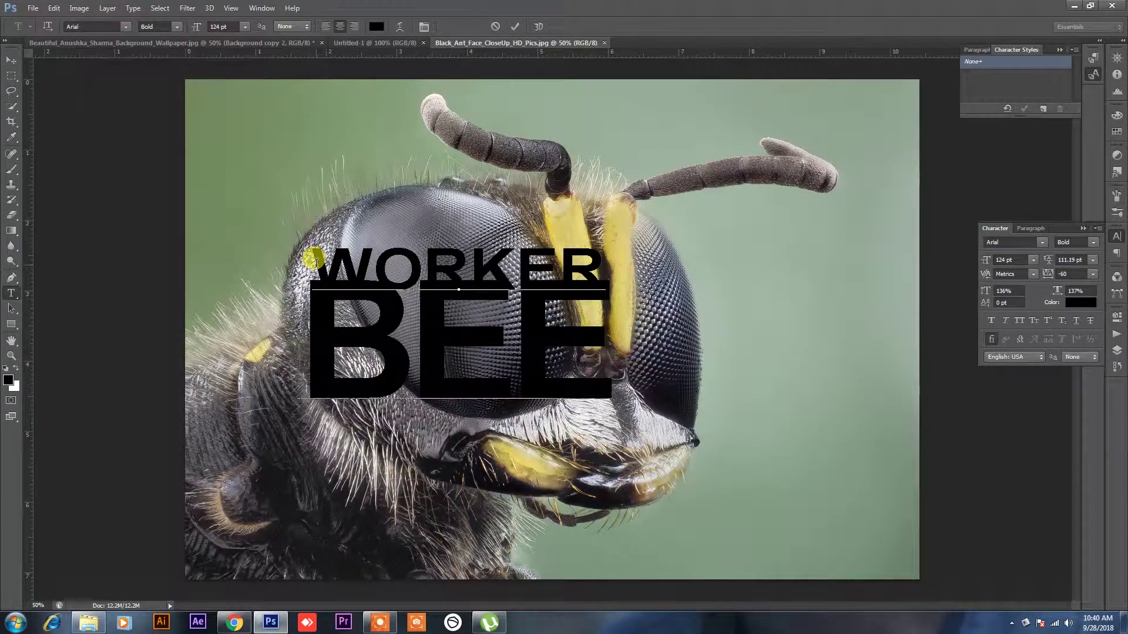
key("ctrl+a")
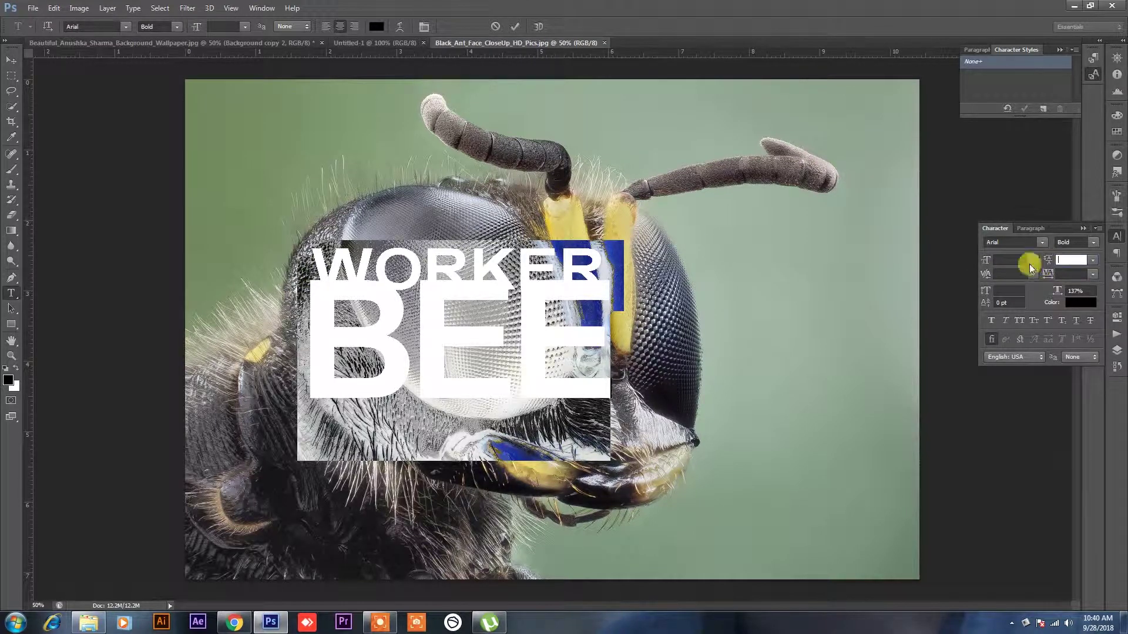
left_click(1092, 260)
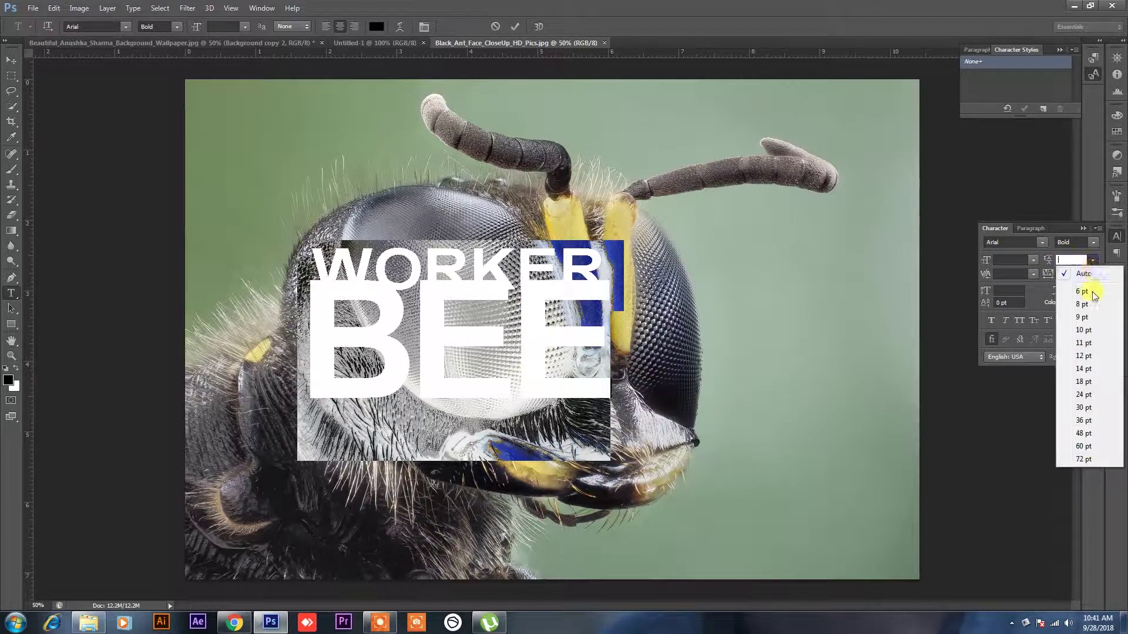
left_click(1083, 294)
left_click_drag(1064, 271, 1104, 270)
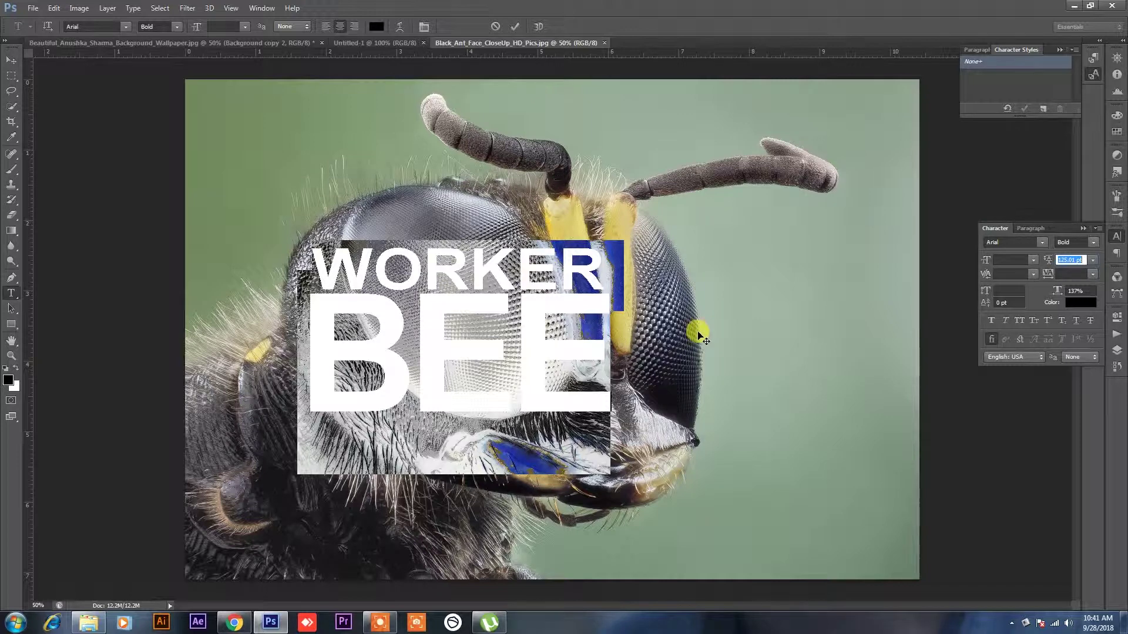
left_click(517, 28)
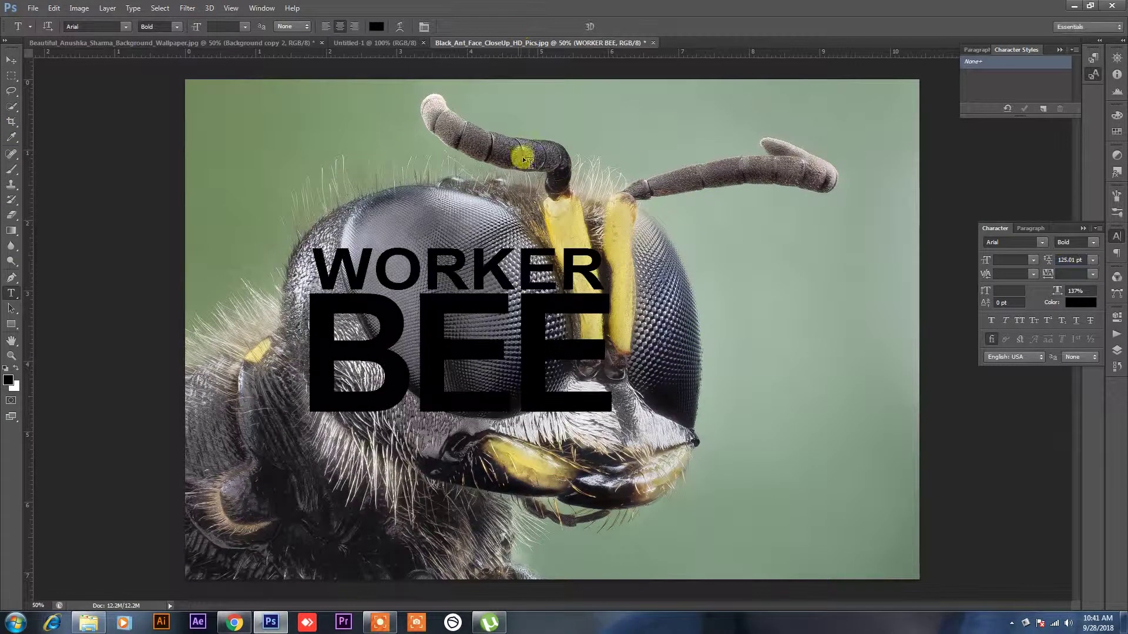
Scale the WORKER BEE text layer to about 224% and reposition it over the middle of the photo.
left_click(1115, 284)
left_click(1116, 316)
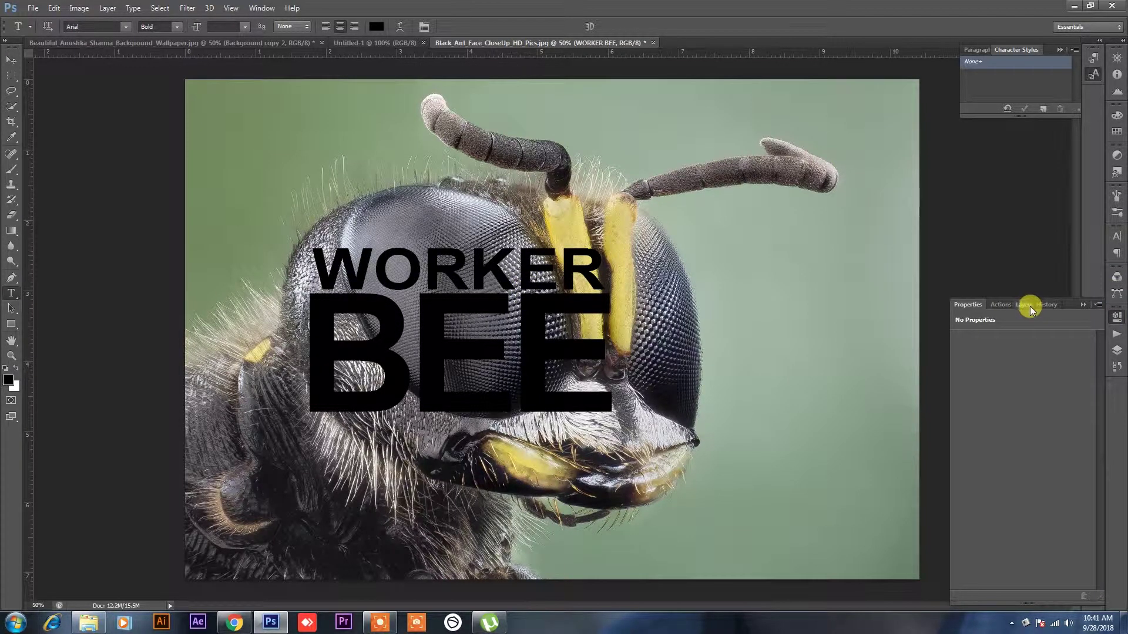
left_click(1025, 305)
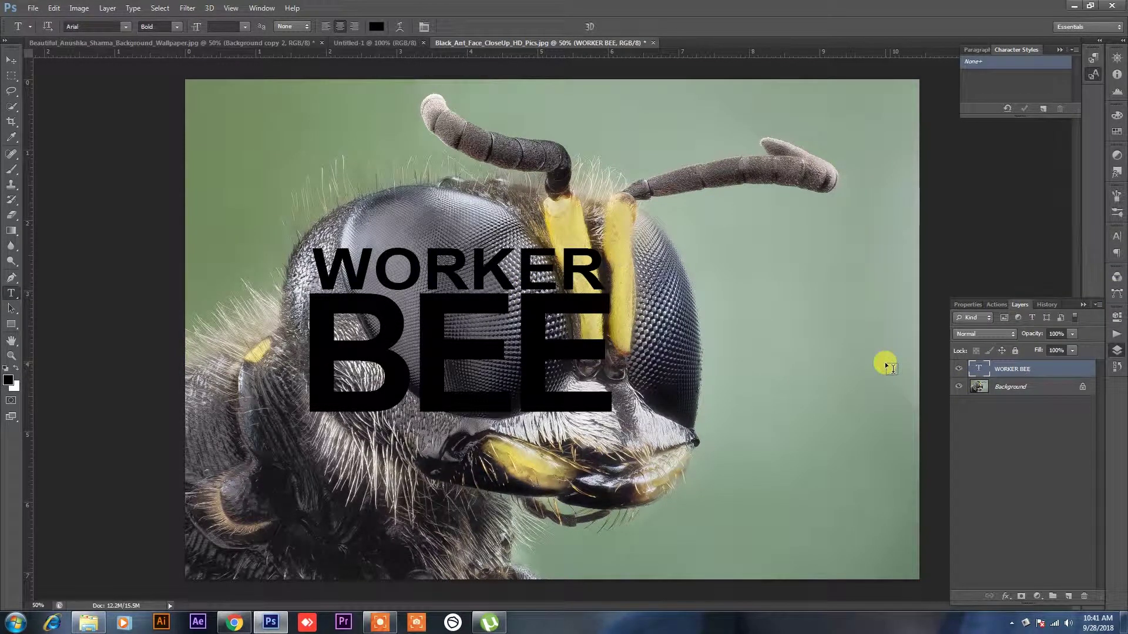
key("ctrl+t")
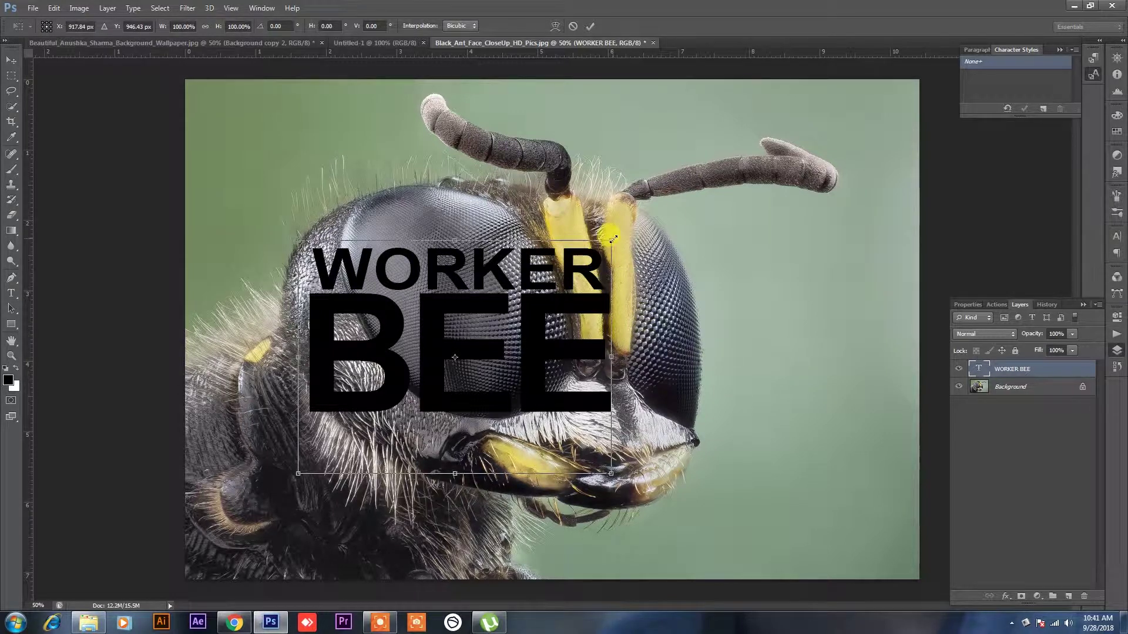
left_click_drag(613, 238, 694, 178)
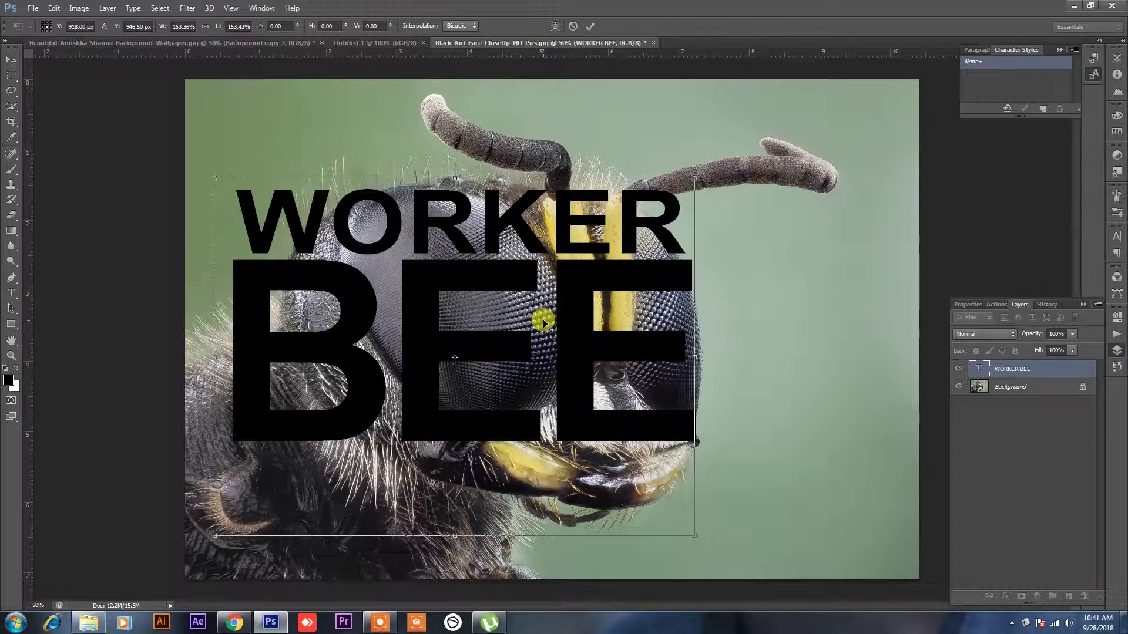
left_click_drag(502, 339, 570, 357)
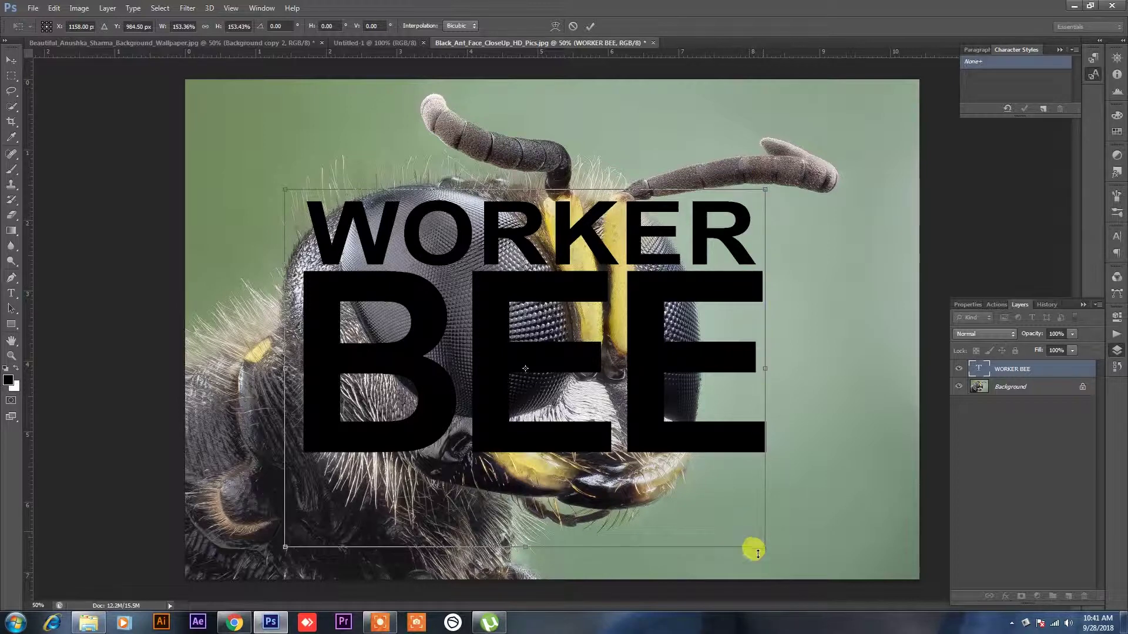
left_click_drag(764, 546, 875, 626)
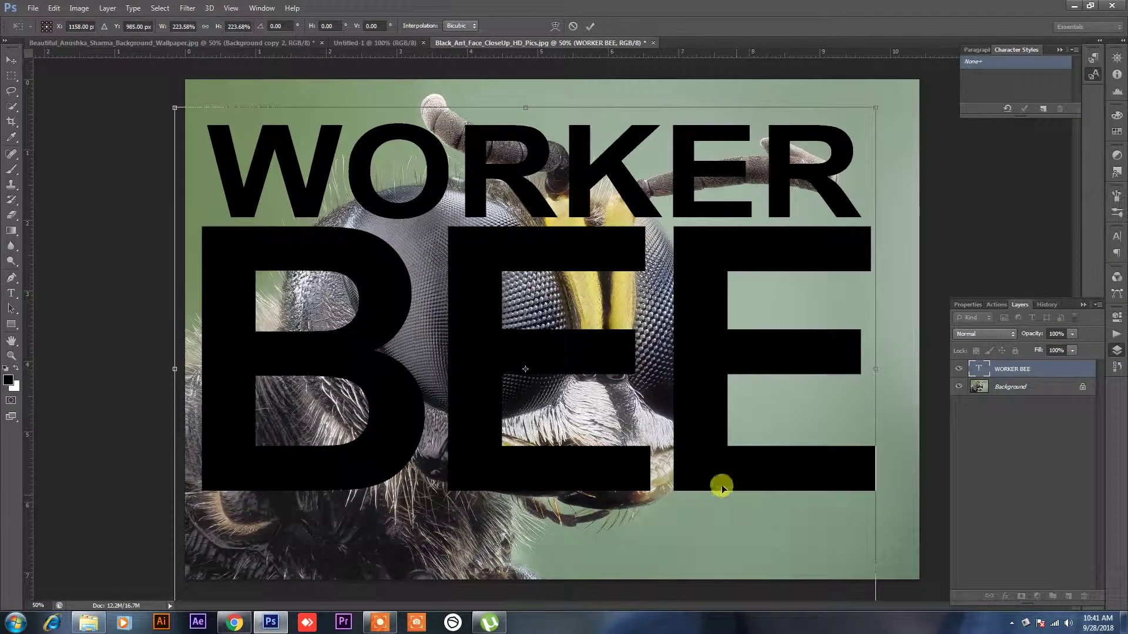
Nudge the enlarged text right to an X position of 1212 px and apply the transform.
key("Right")
key("Right")
key("Right")
key("Right")
key("Right")
key("Right")
key("Right")
key("Right")
key("Right")
key("Right")
key("Right")
key("Right")
key("Right")
key("Right")
key("Right")
key("Right")
key("Right")
key("Right")
key("Right")
key("Right")
key("Right")
key("Right")
key("Right")
key("Right")
key("Right")
key("Right")
key("Right")
key("Right")
key("Right")
key("Right")
key("Right")
key("Right")
key("Right")
key("Right")
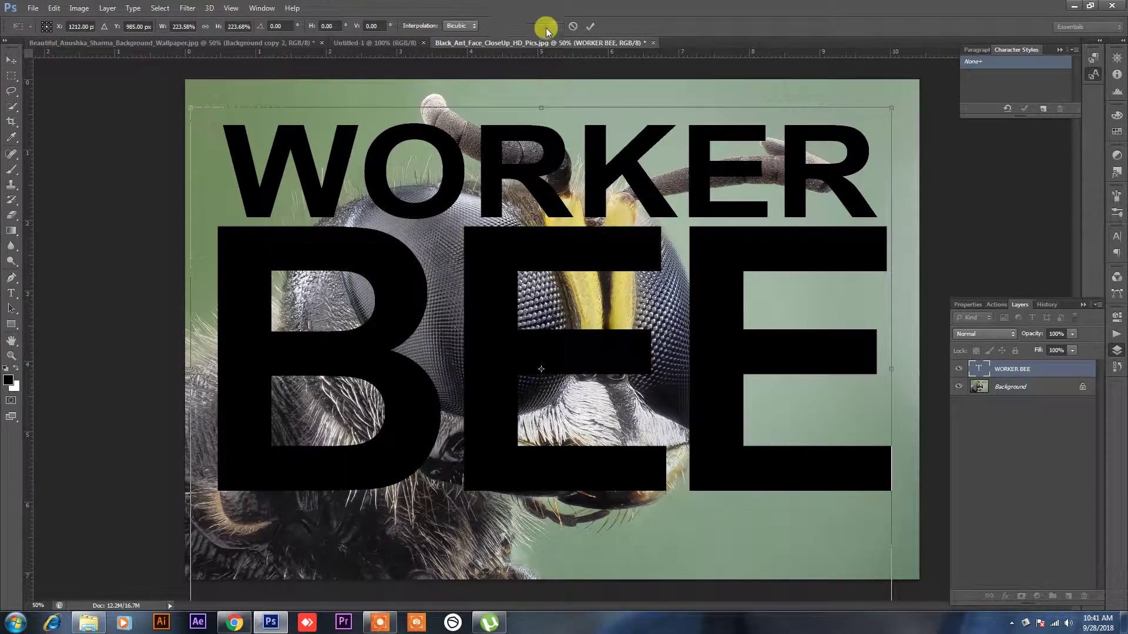
left_click(589, 26)
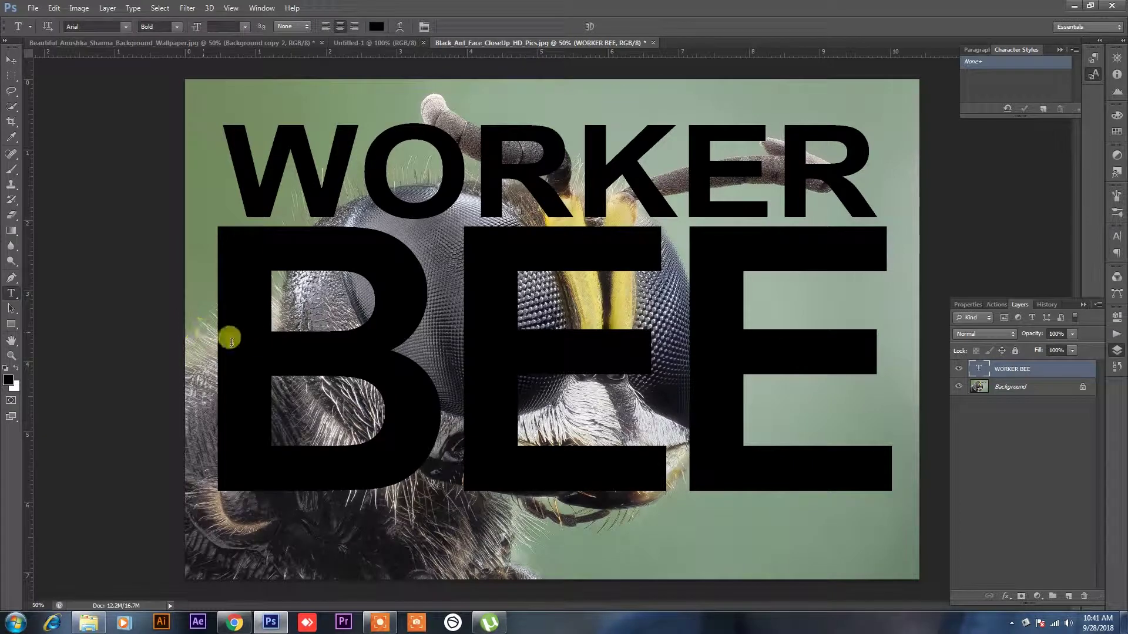
Tighten the tracking of the word BEE to -100.
left_click_drag(227, 329, 819, 345)
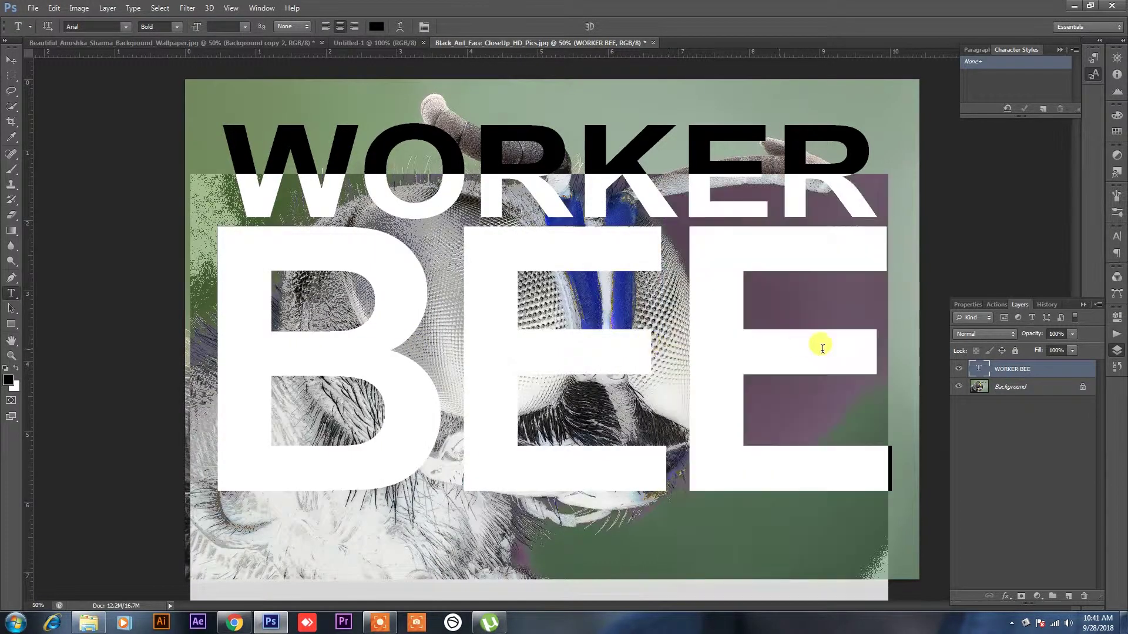
left_click(261, 7)
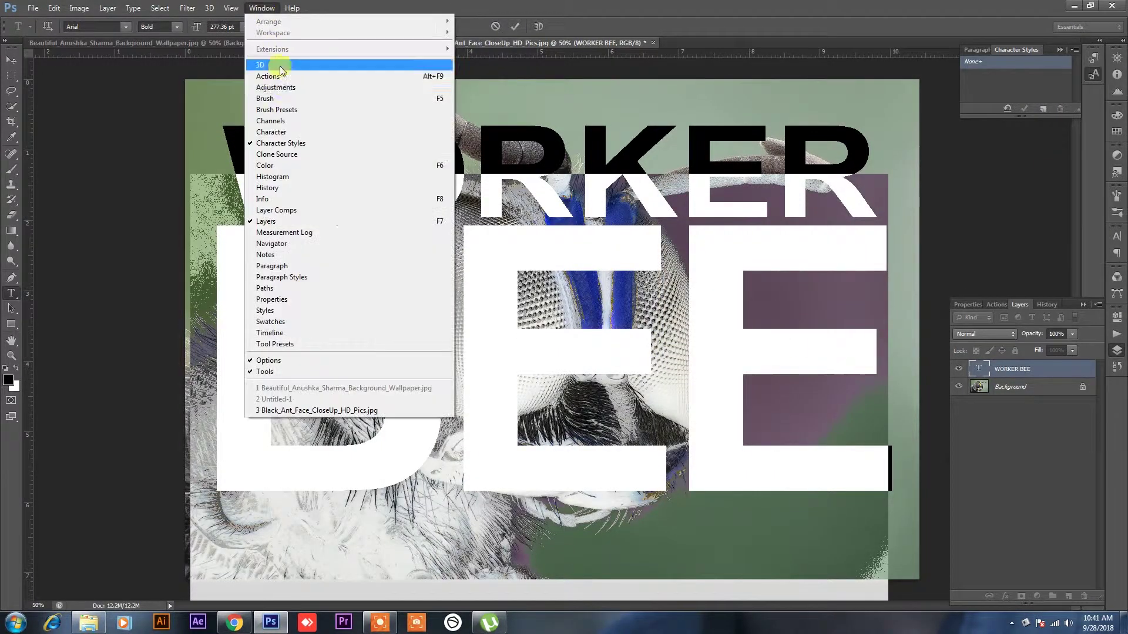
left_click(284, 130)
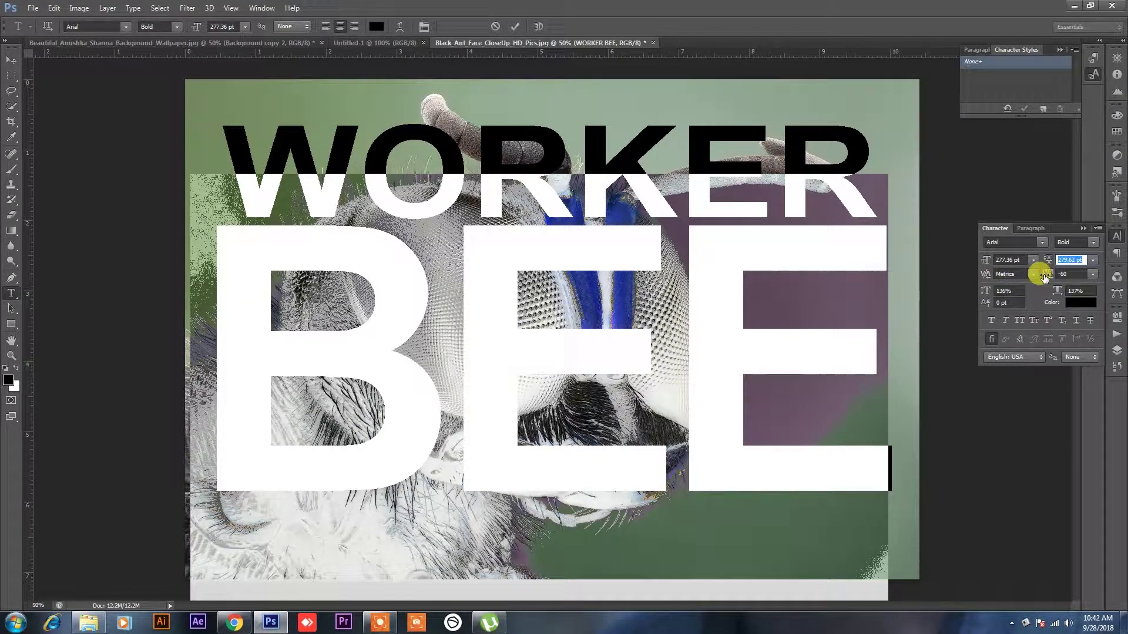
left_click_drag(1043, 276, 1043, 279)
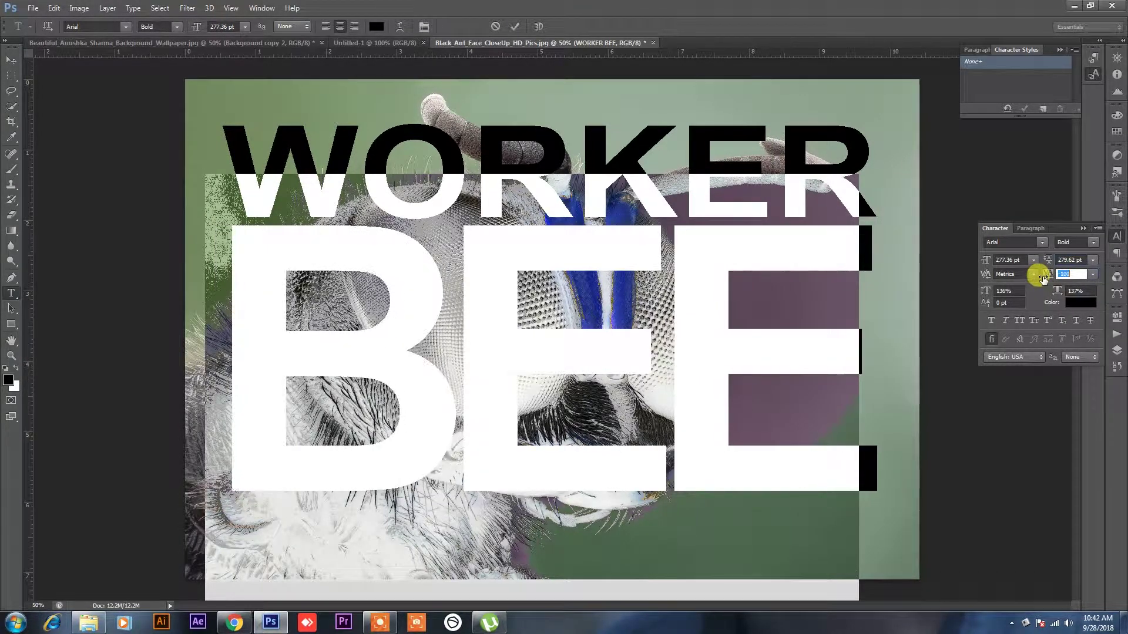
Change the font style of the word WORKER to Arial Narrow.
key("shift+Tab")
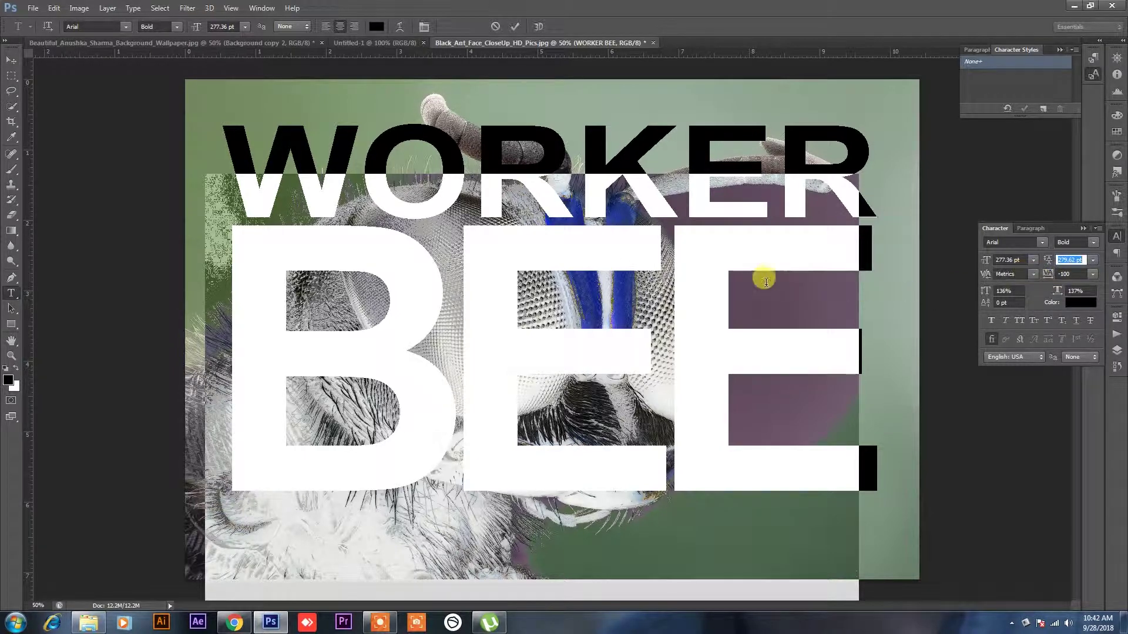
left_click(243, 178)
left_click_drag(252, 155, 834, 158)
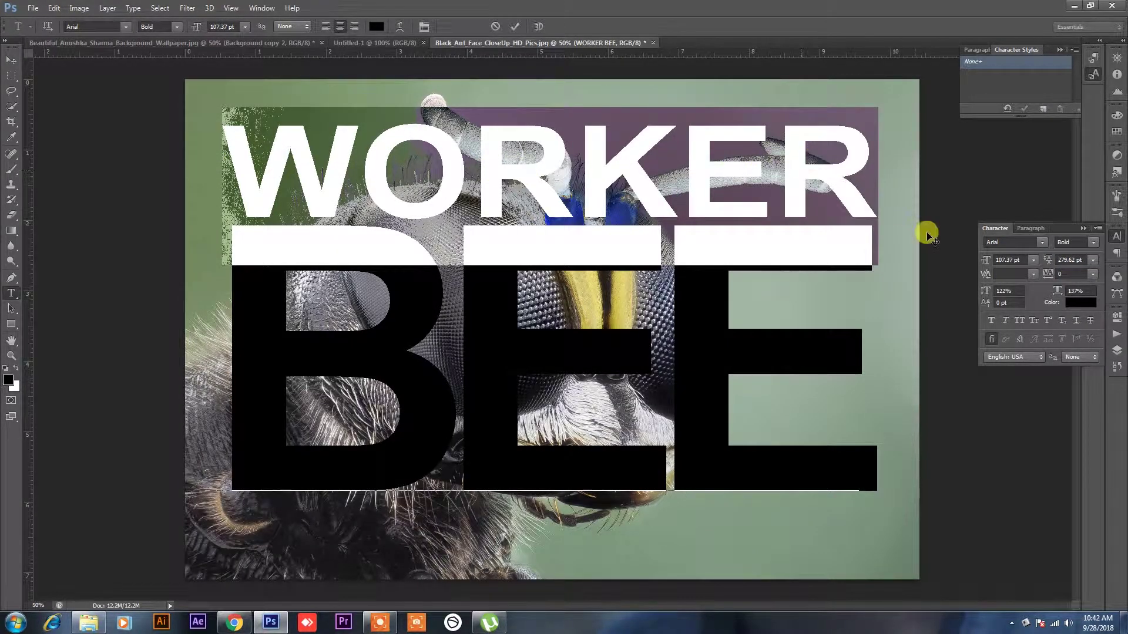
left_click(1087, 252)
left_click(1093, 259)
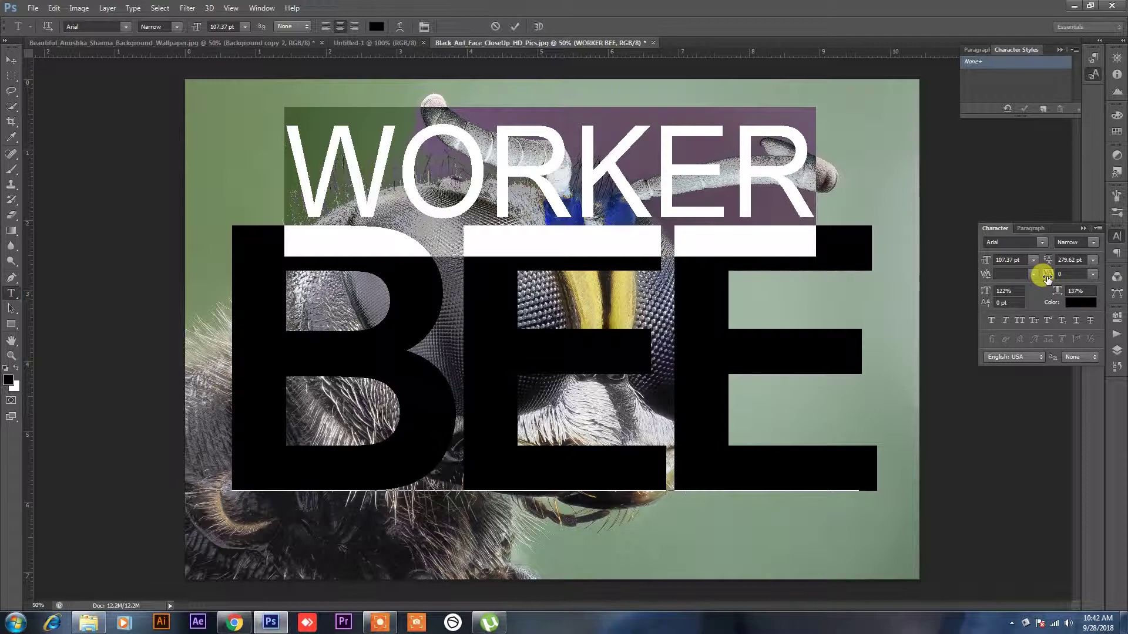
Tighten the tracking of WORKER to -40, reduce its size to 95.37 pt and commit the text.
left_click_drag(1047, 276, 1035, 275)
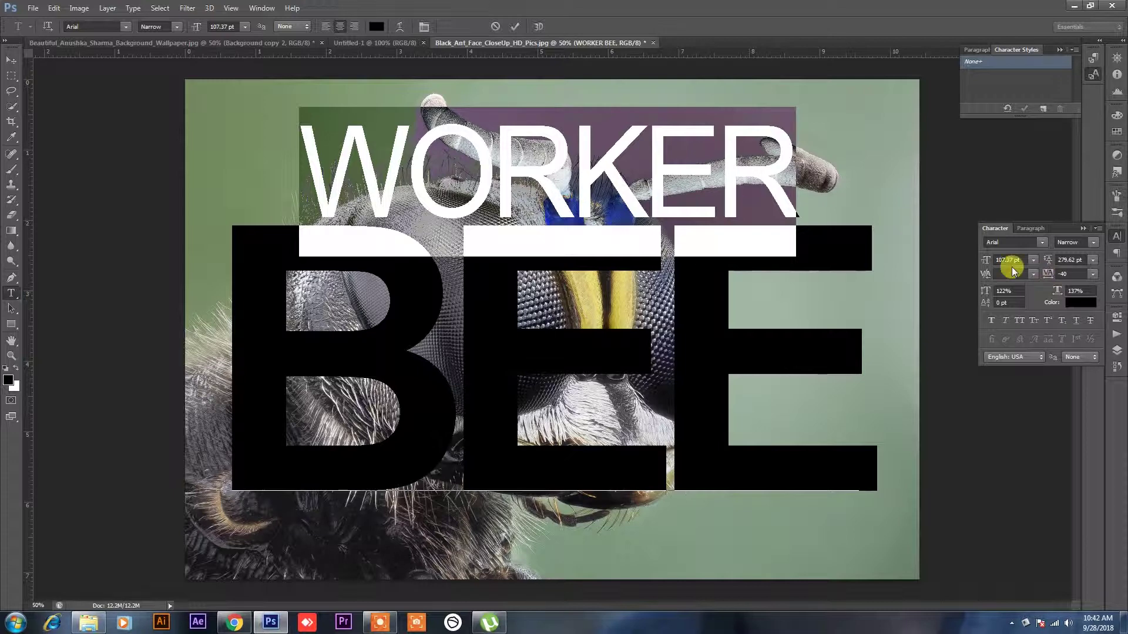
left_click_drag(982, 263, 980, 264)
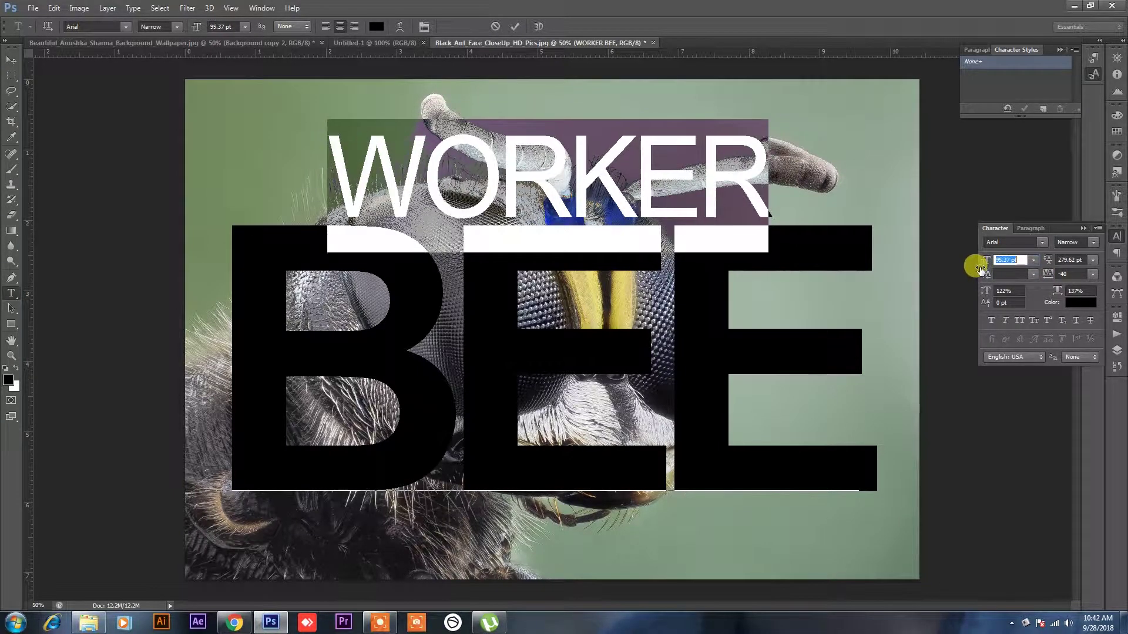
left_click(517, 28)
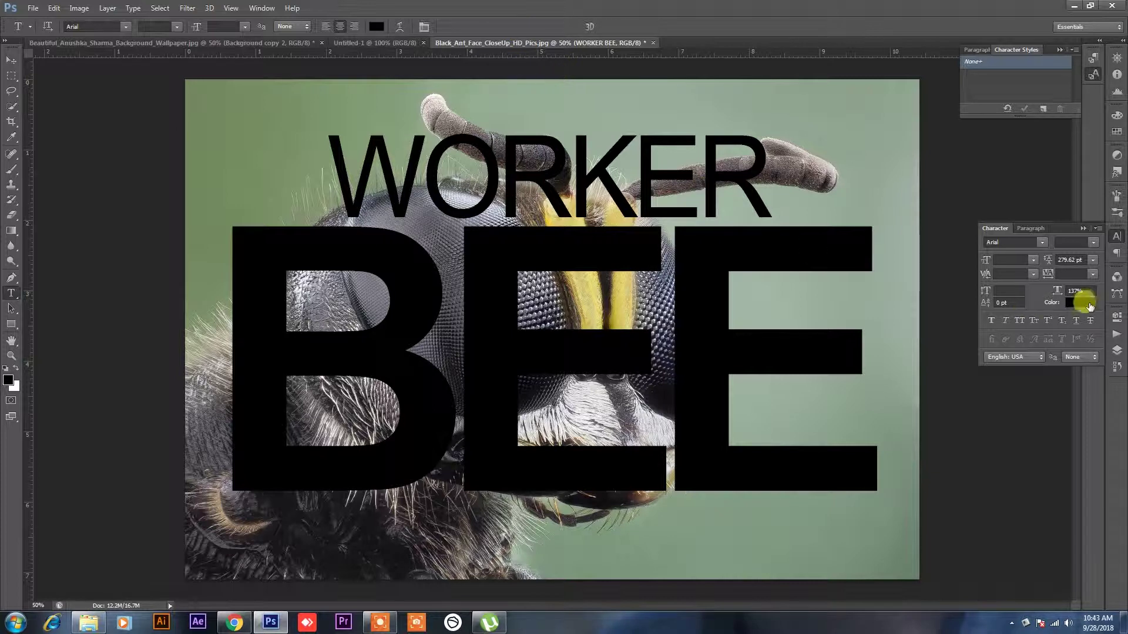
Duplicate the Background photo layer and move the copy above the WORKER BEE text layer.
left_click(1116, 296)
left_click(1117, 317)
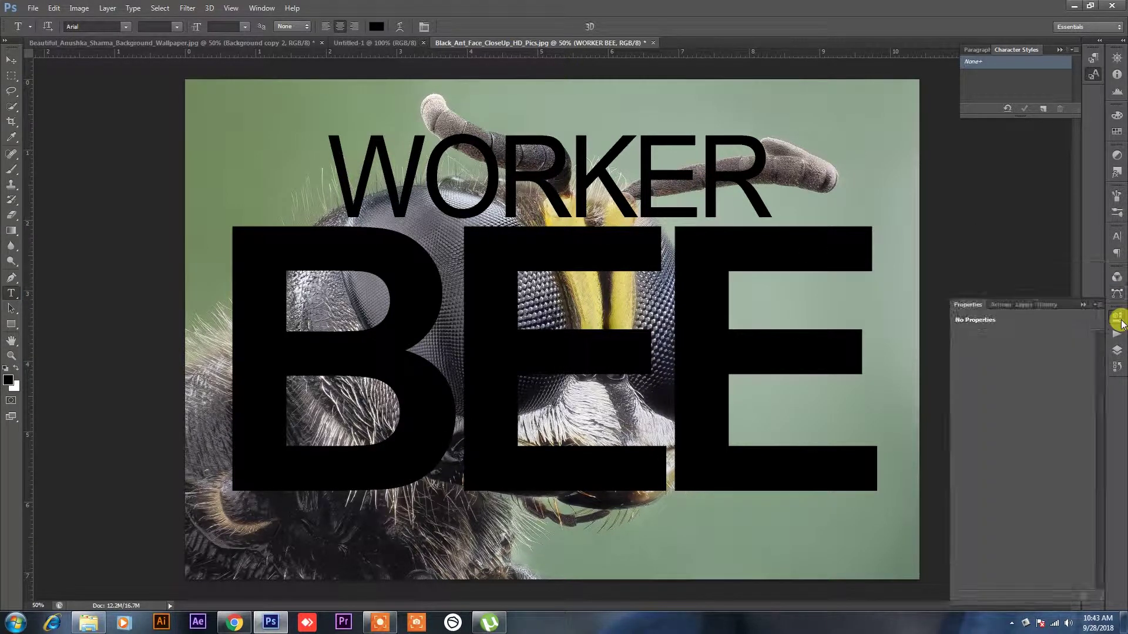
left_click(1019, 305)
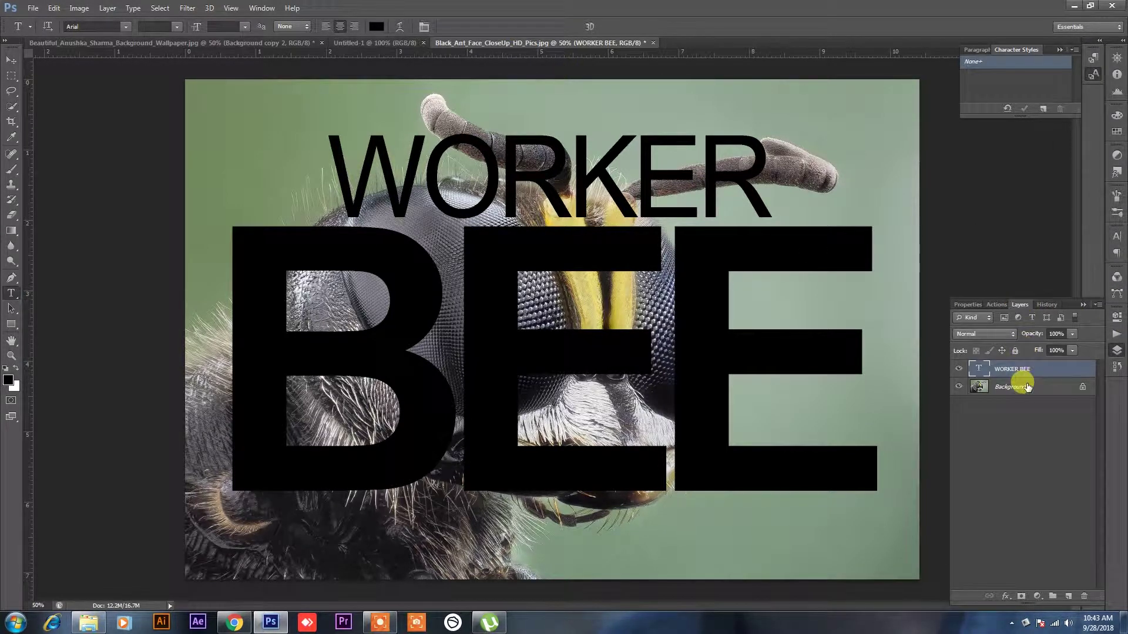
left_click_drag(1024, 387, 1068, 596)
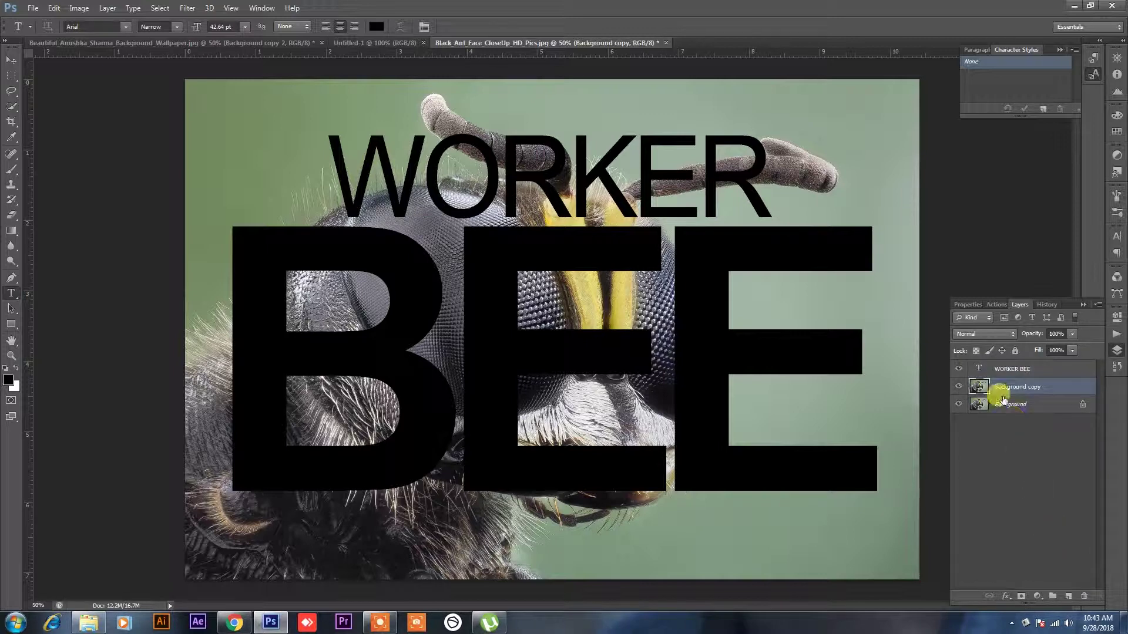
left_click(1011, 370)
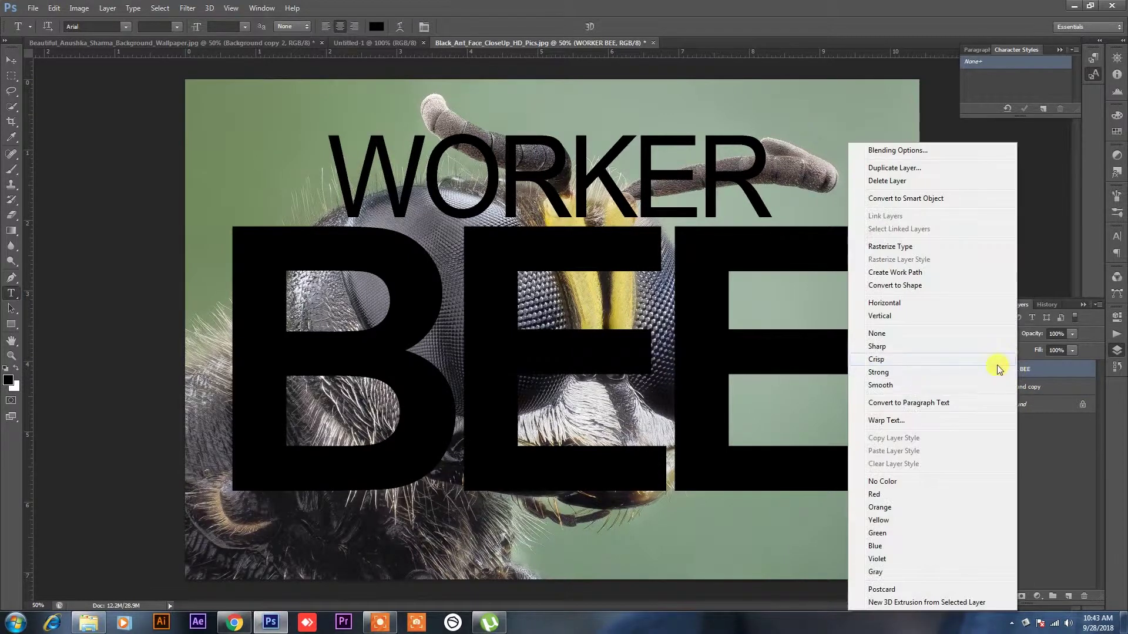
left_click(1048, 365)
left_click_drag(987, 387, 1043, 377)
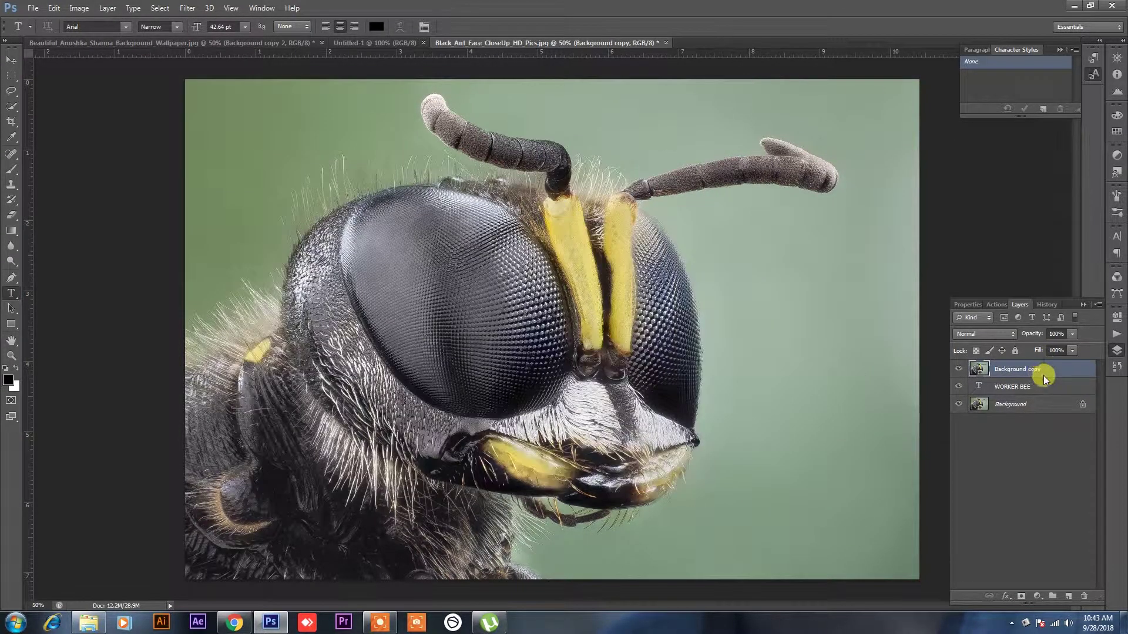
Clip the Background copy to the WORKER BEE text and hide the original Background layer.
right_click(1049, 369)
left_click(952, 330)
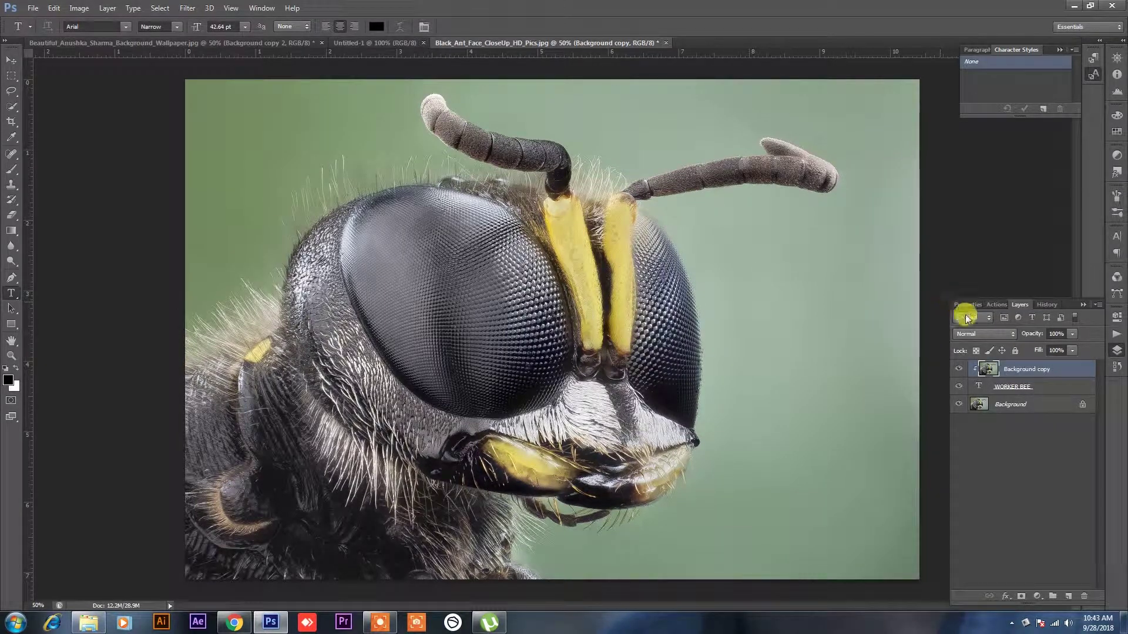
left_click(959, 404)
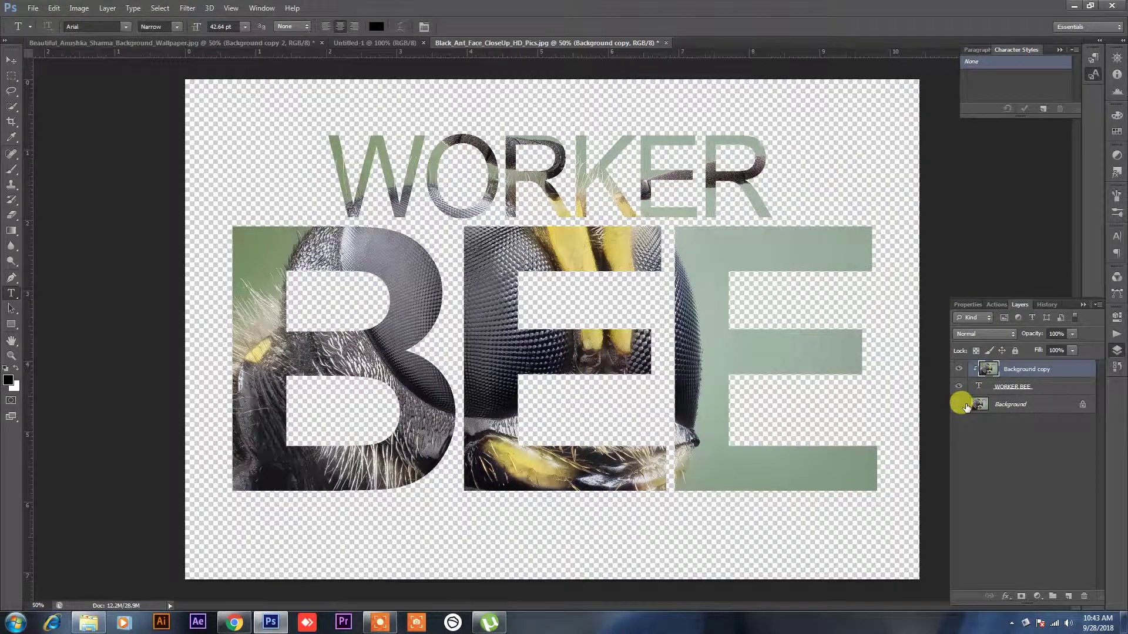
Add a gradient fill layer directly above the Background using the Black, White preset.
left_click(1007, 403)
left_click(1037, 596)
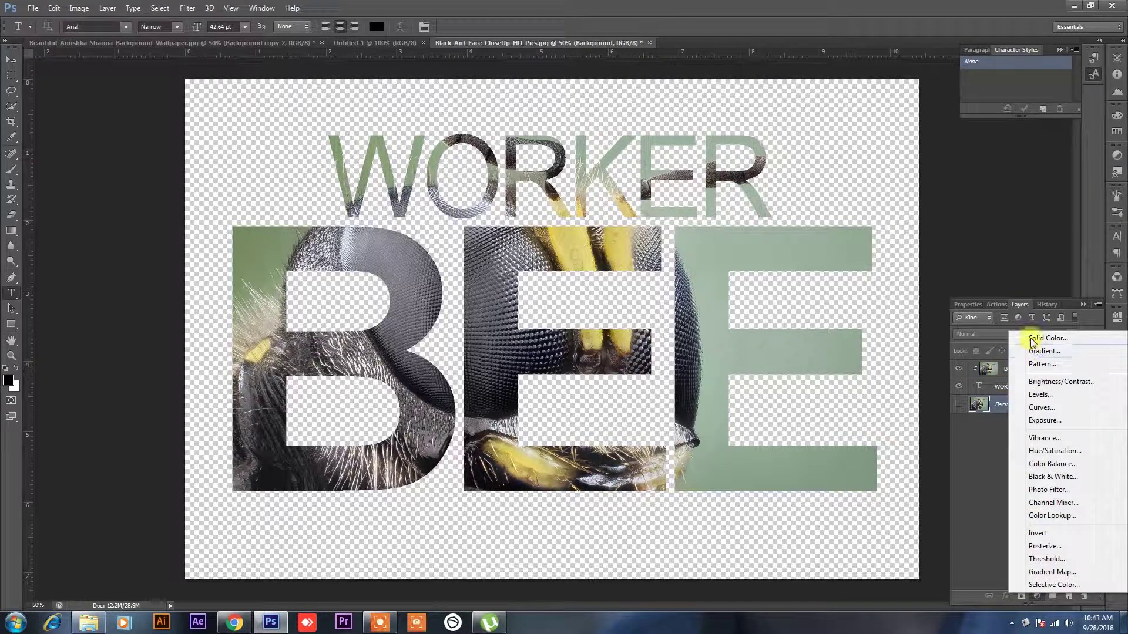
left_click(1036, 351)
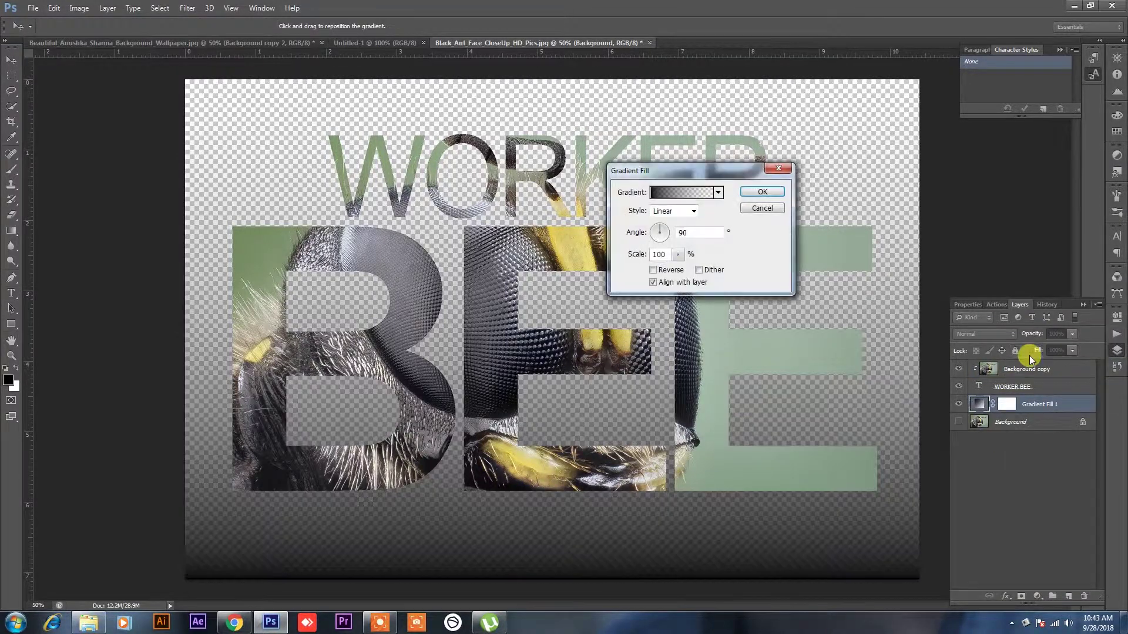
left_click(675, 196)
left_click(495, 151)
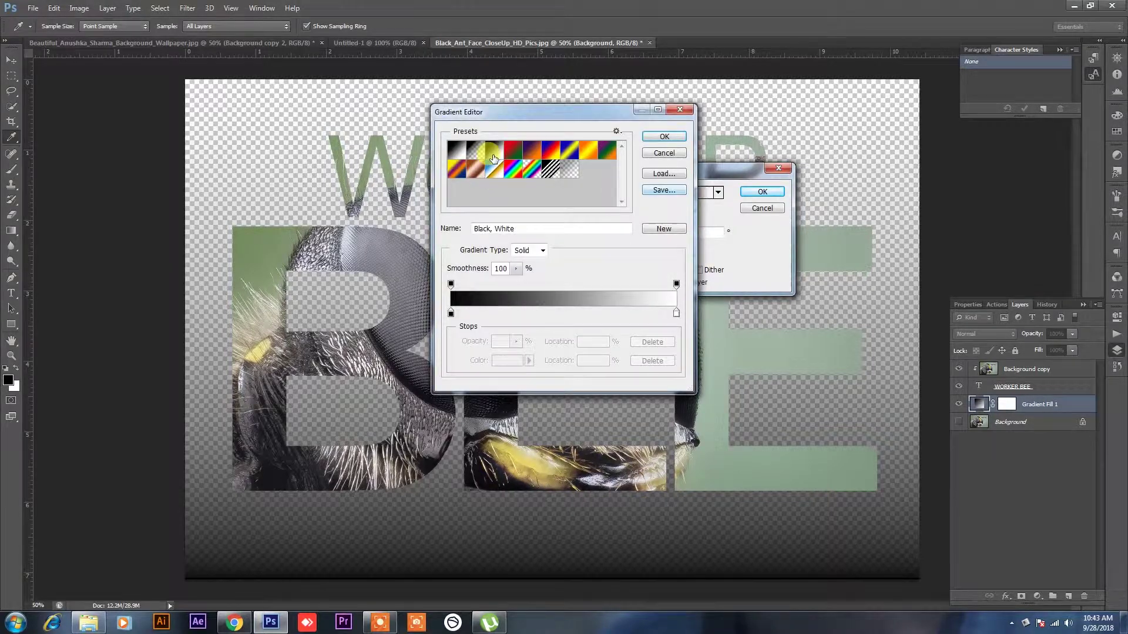
left_click(662, 138)
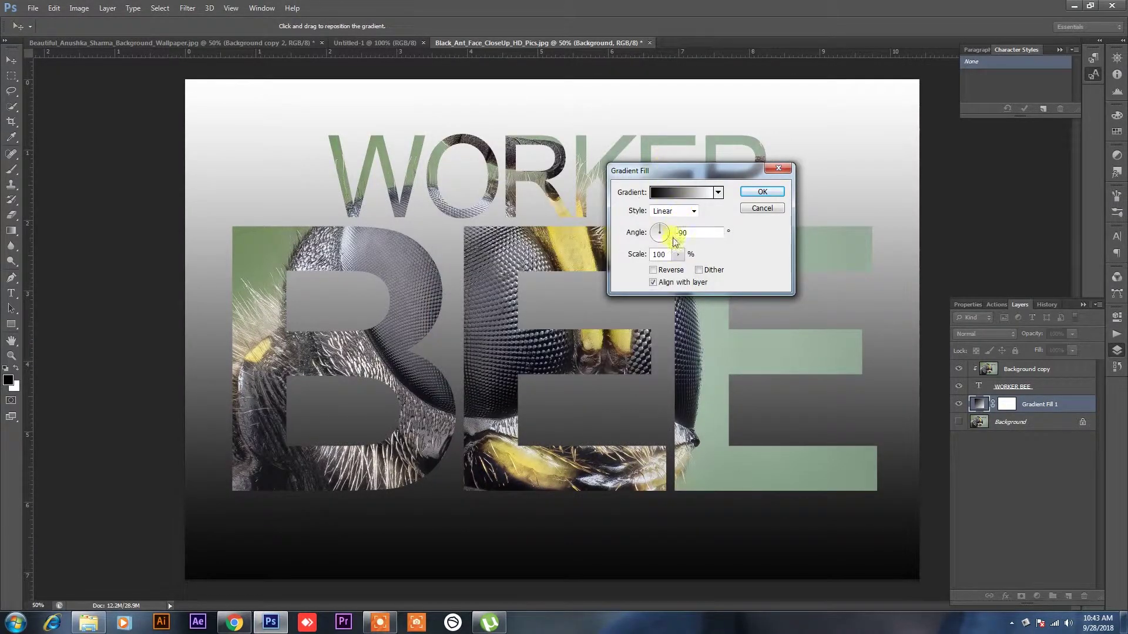
Reverse the gradient fill, set its style to Radial and its scale to 456%, and apply it.
left_click(653, 270)
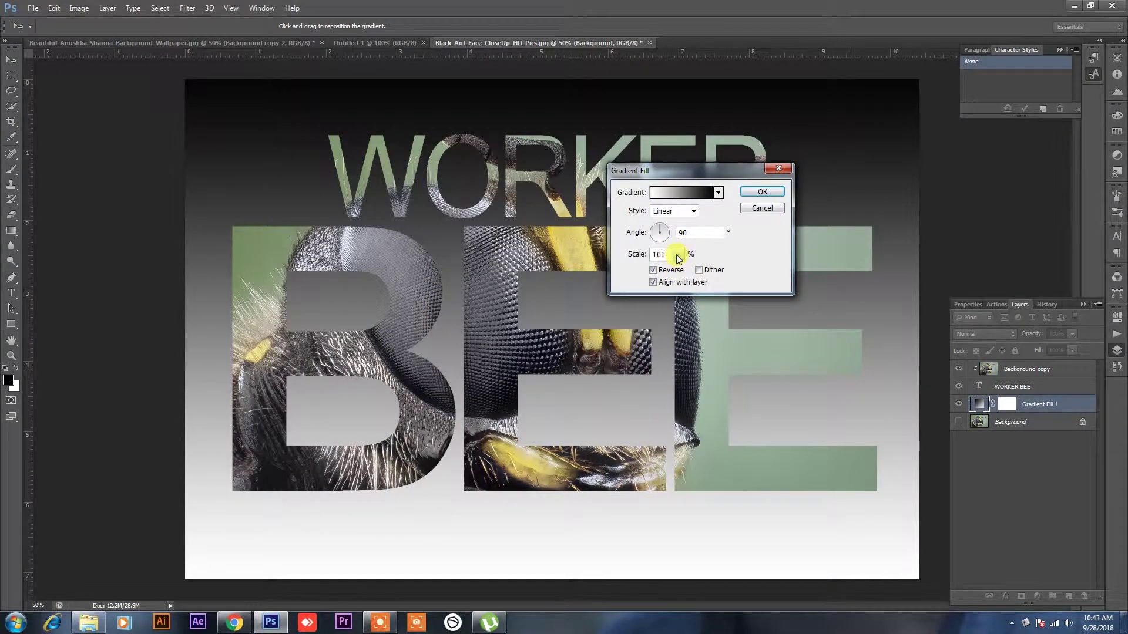
left_click(676, 211)
left_click(674, 228)
left_click_drag(677, 255, 701, 274)
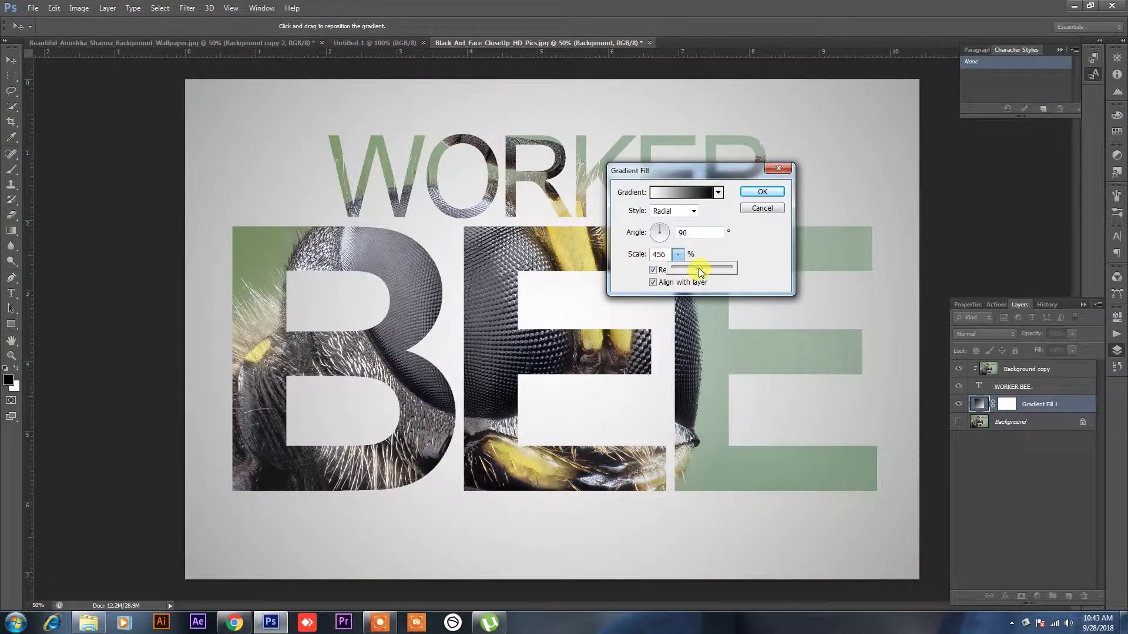
left_click(758, 193)
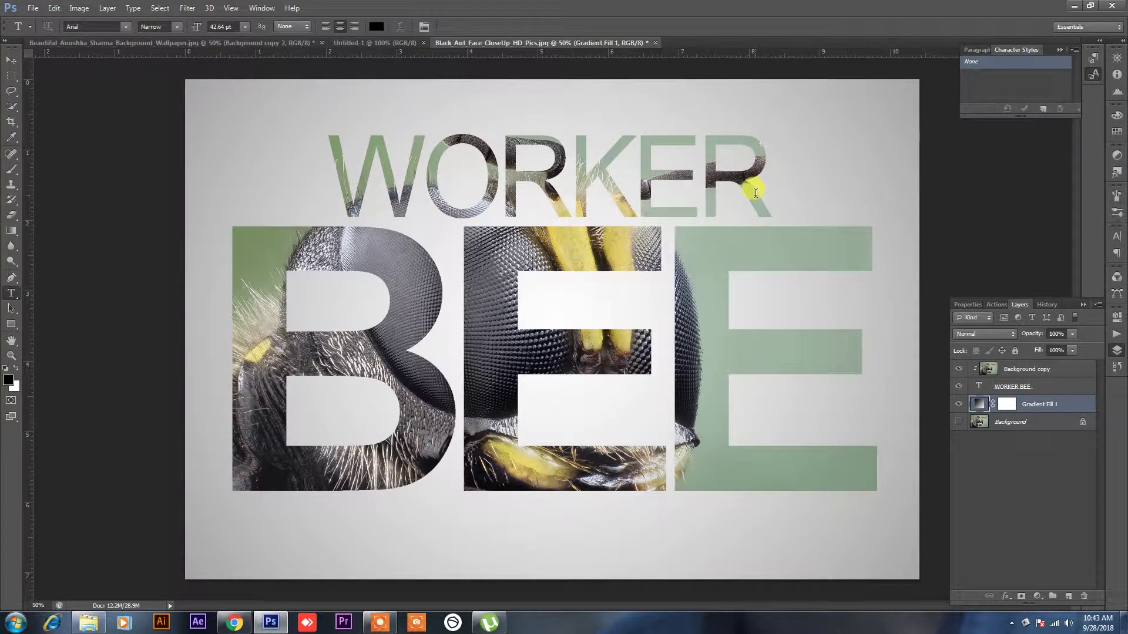
Apply Faux Bold without underline to the word BEE and commit the text.
left_click(414, 364)
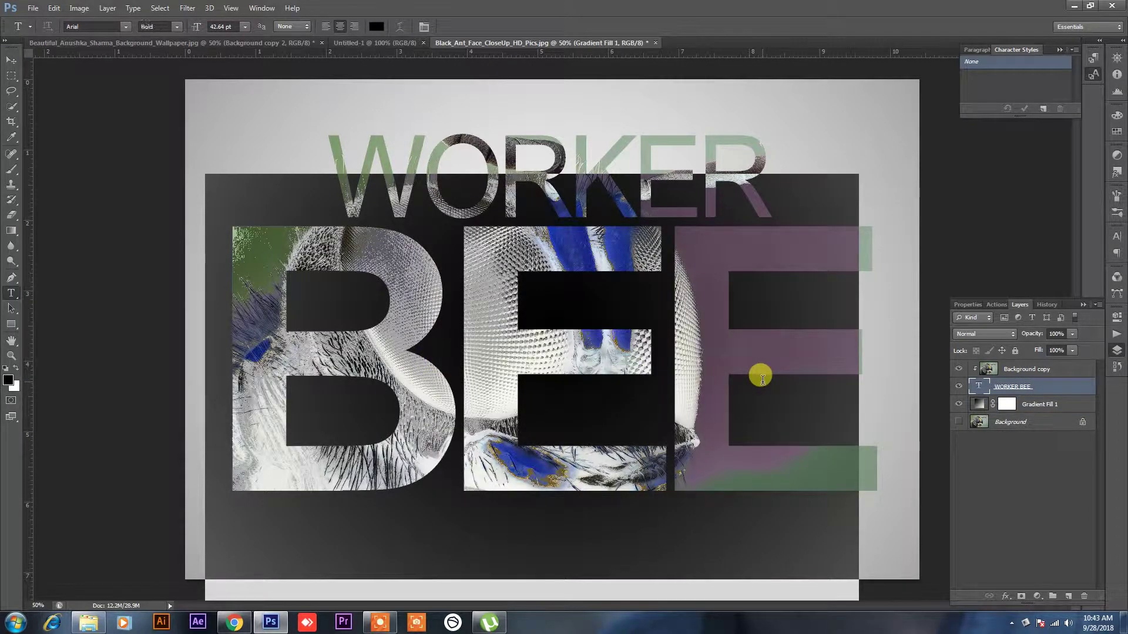
left_click(762, 376)
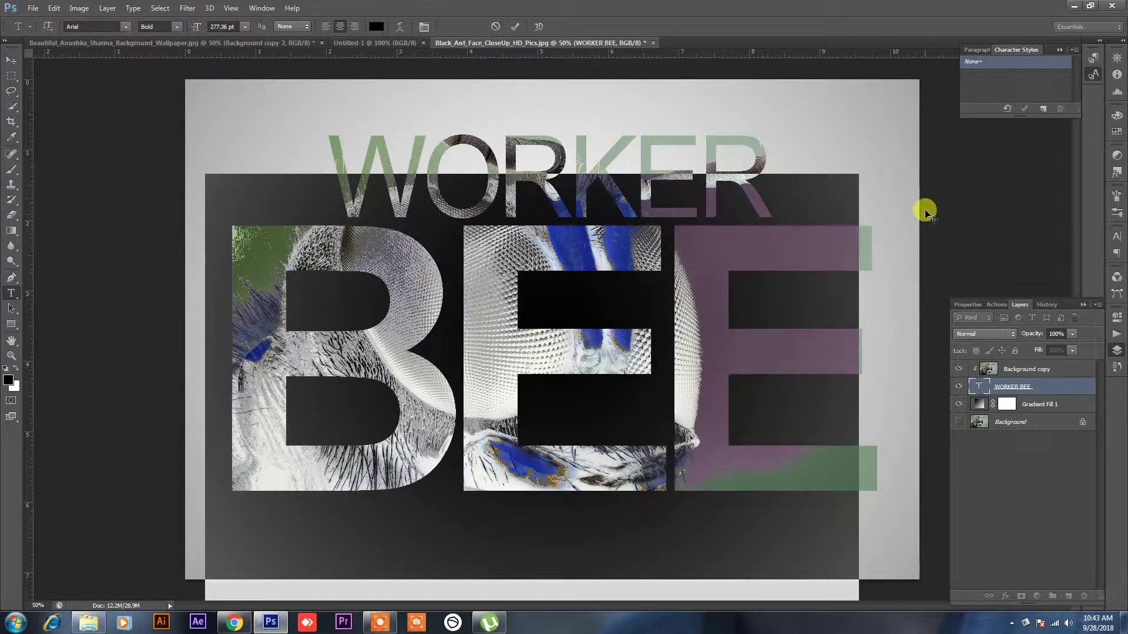
left_click(1117, 235)
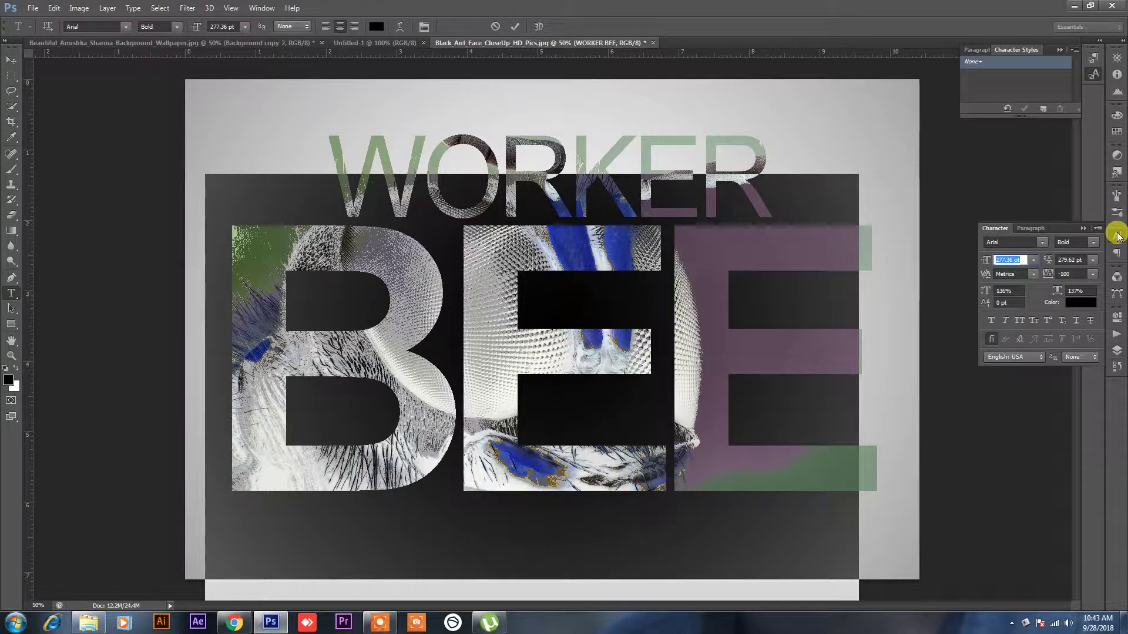
left_click(1078, 321)
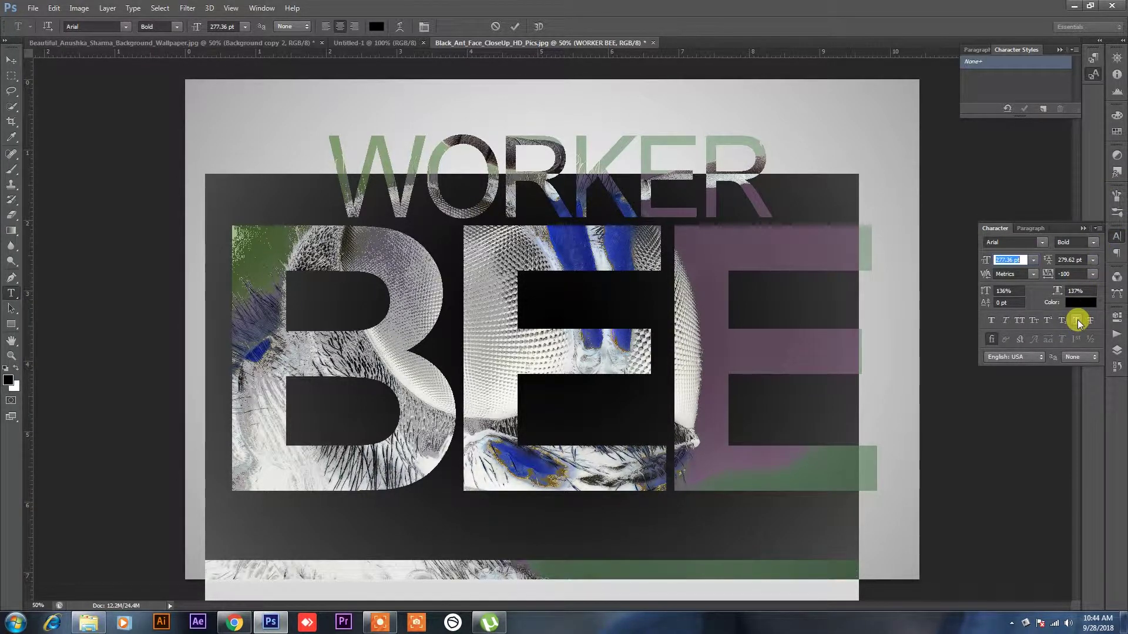
left_click(1077, 321)
left_click(990, 322)
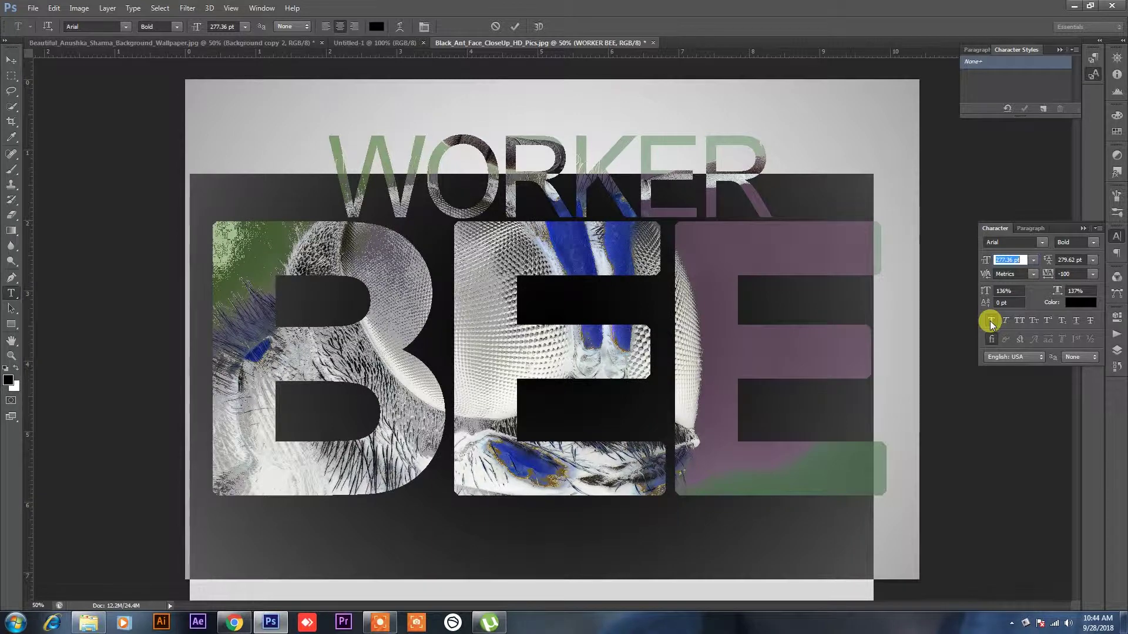
left_click(515, 27)
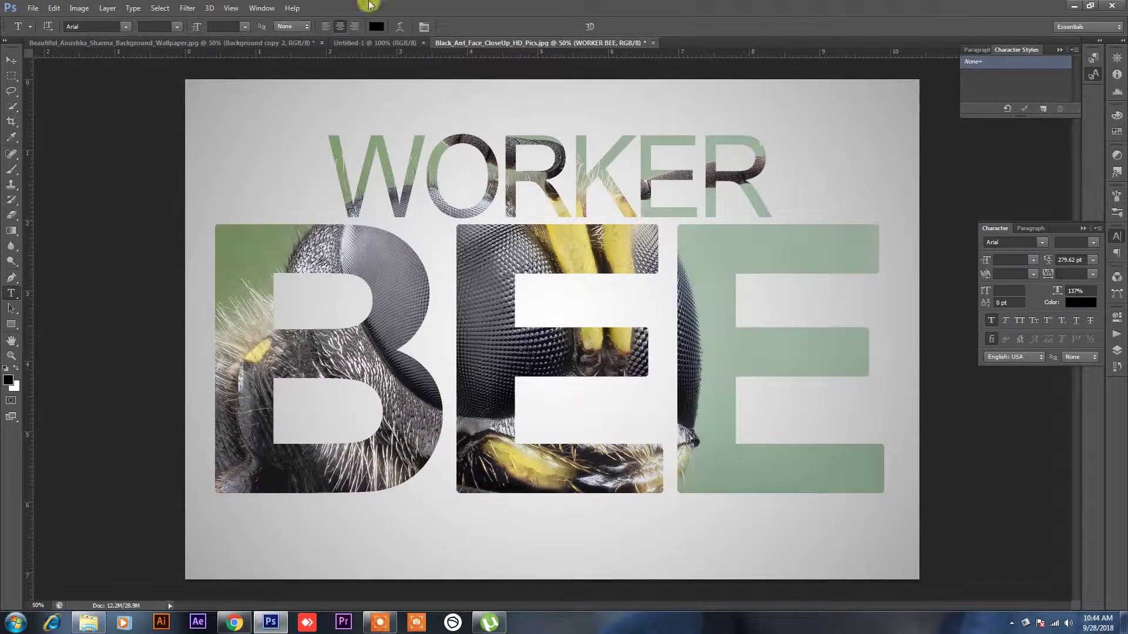
Add a Brightness/Contrast adjustment layer with strongly raised contrast and place it above the clipped Background copy.
left_click(10, 60)
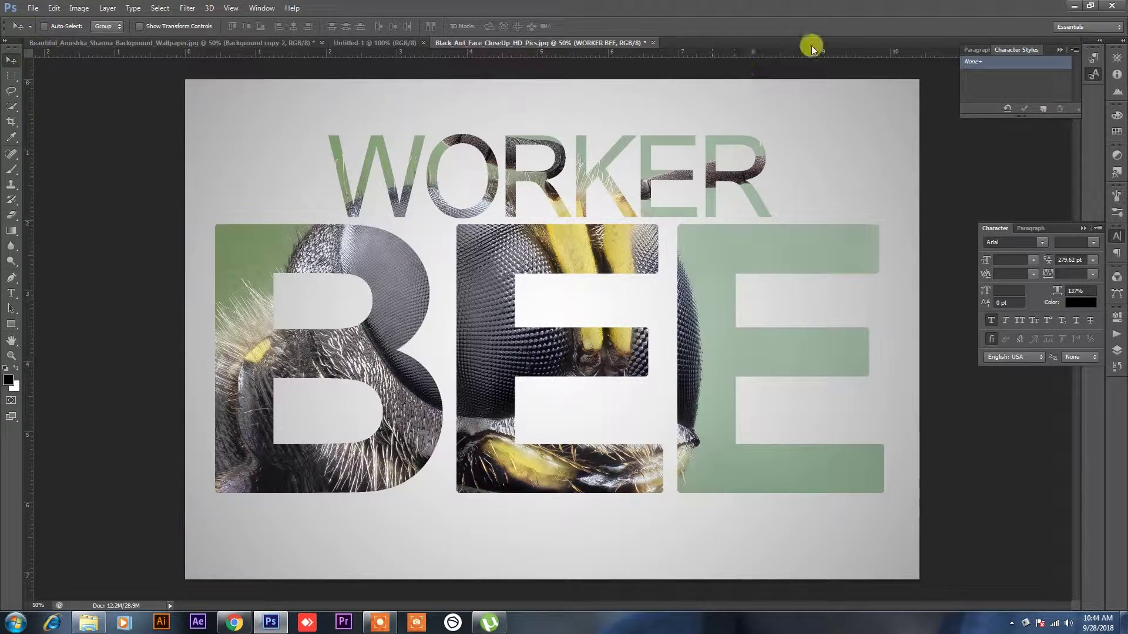
left_click(1119, 318)
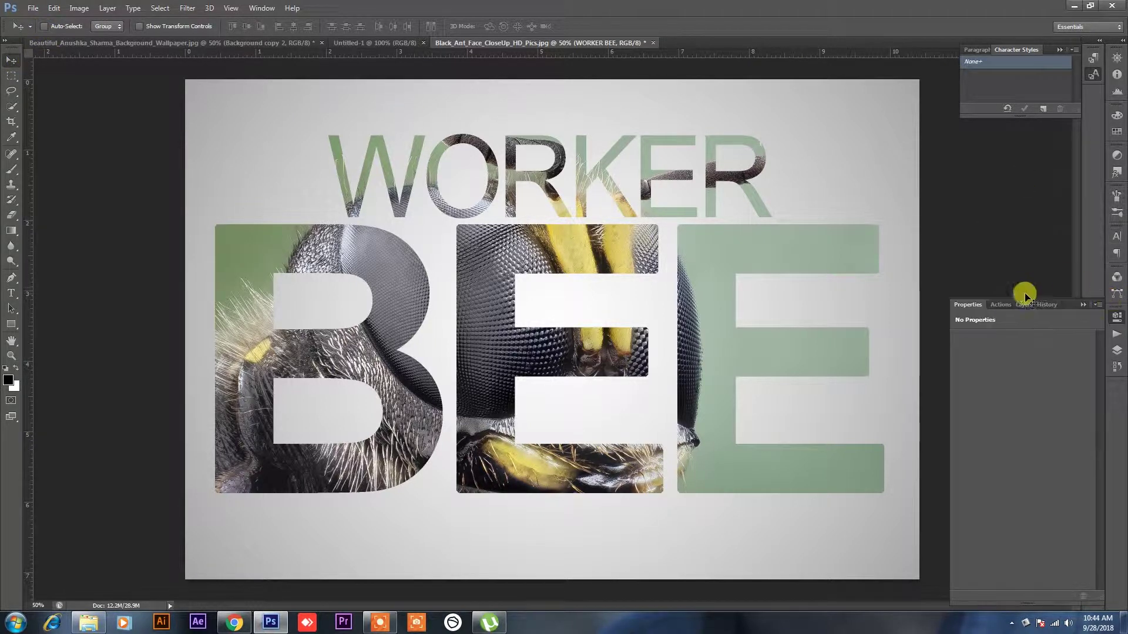
left_click(1038, 595)
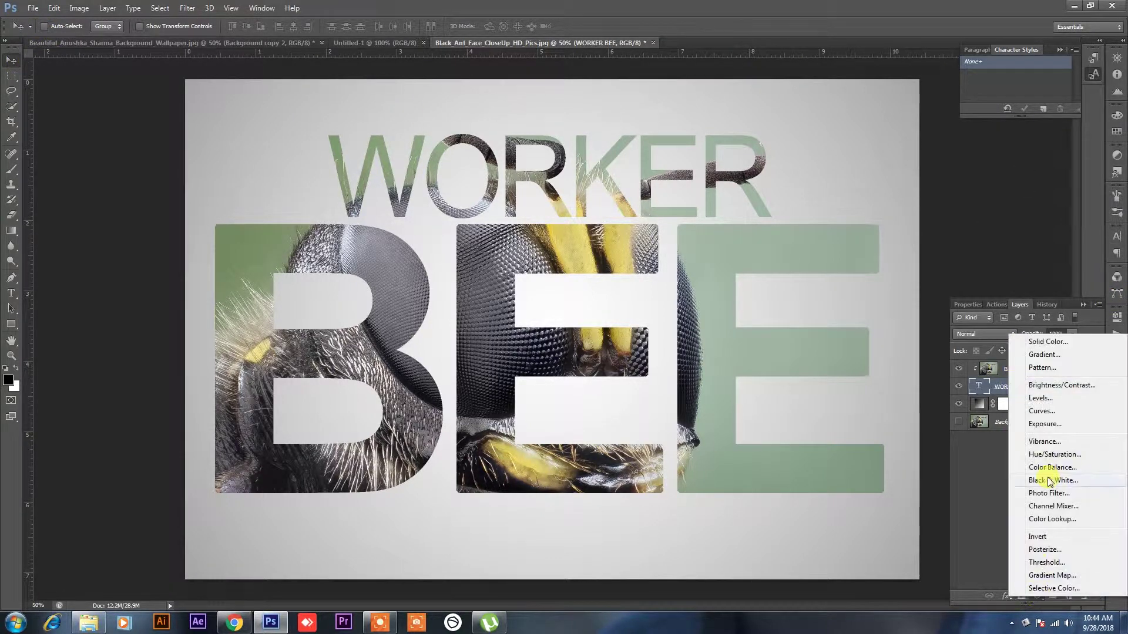
left_click(1048, 386)
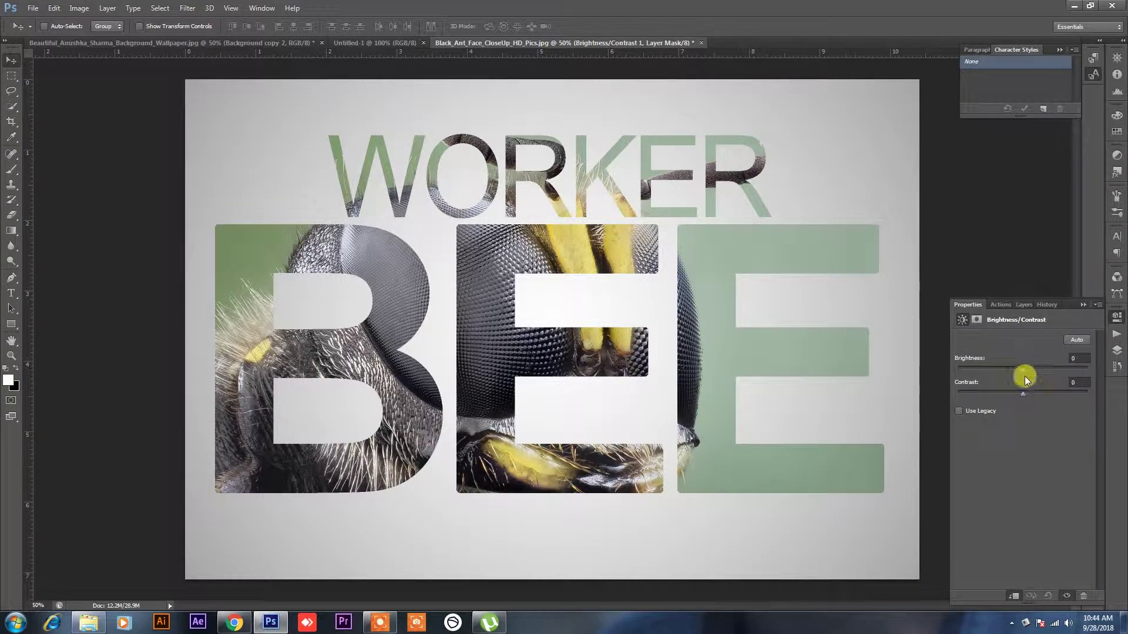
left_click_drag(1022, 398, 1088, 400)
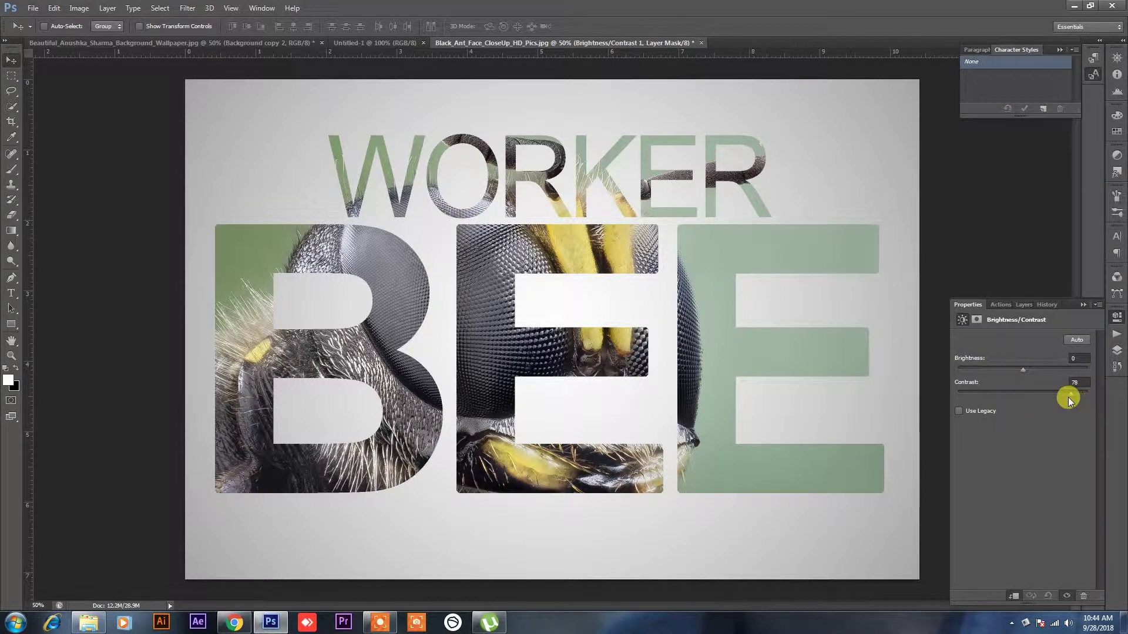
left_click(1026, 306)
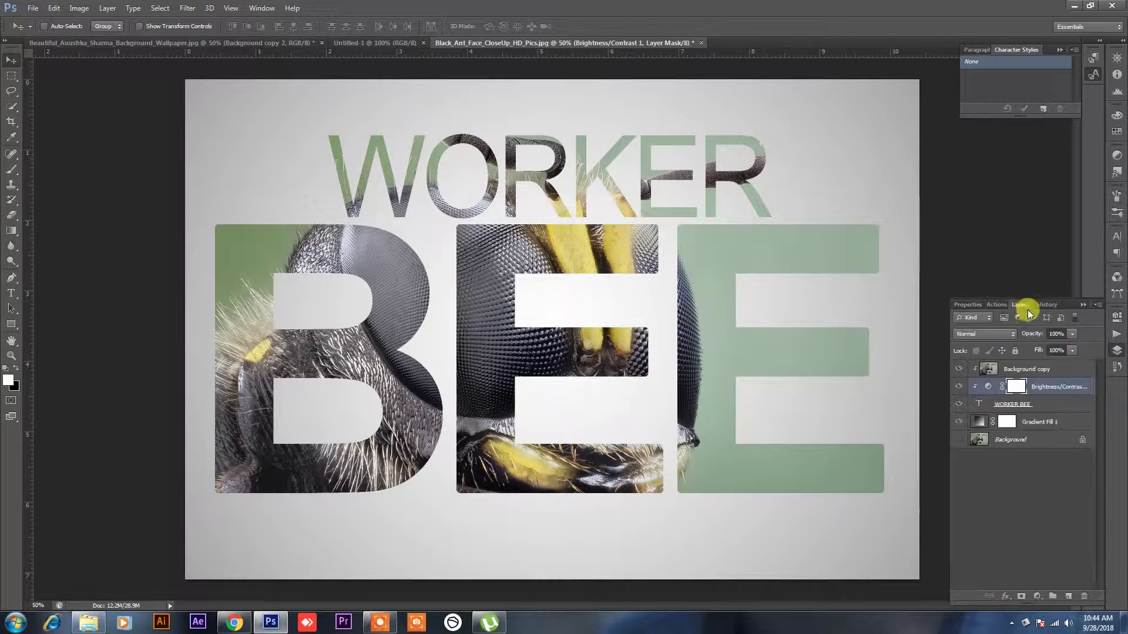
mouse_move(1034, 381)
left_mouse_down()
mouse_move(1034, 360)
mouse_move(1042, 368)
left_mouse_up()
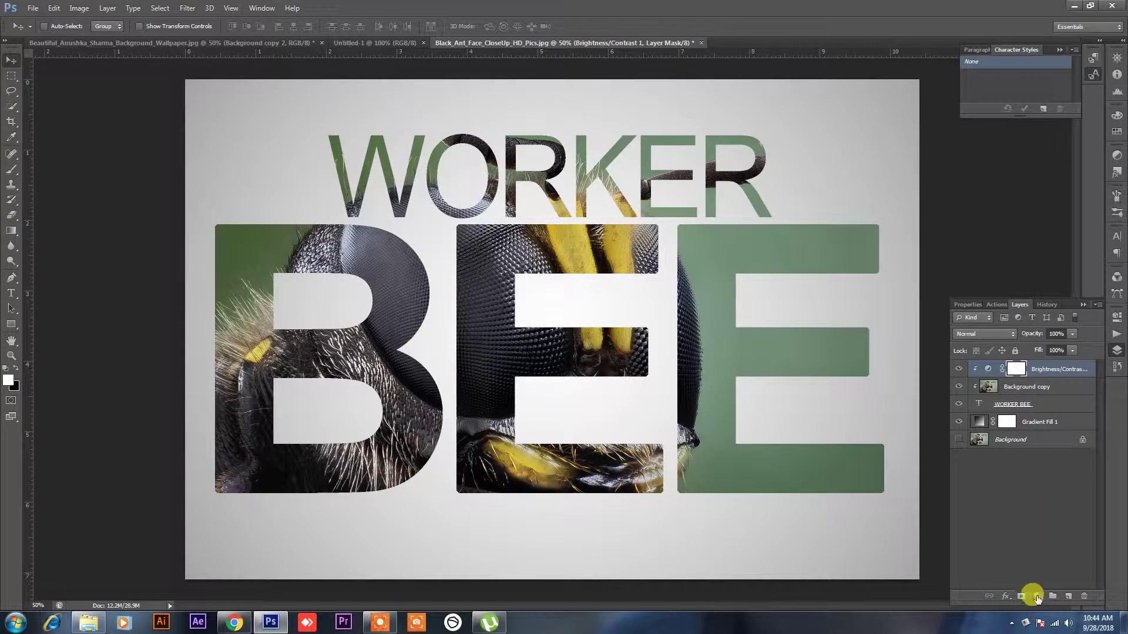
Add a Curves adjustment layer on top and lift the Blue channel's black point to output 35.
left_click(1036, 596)
left_click(1045, 413)
left_click(1017, 356)
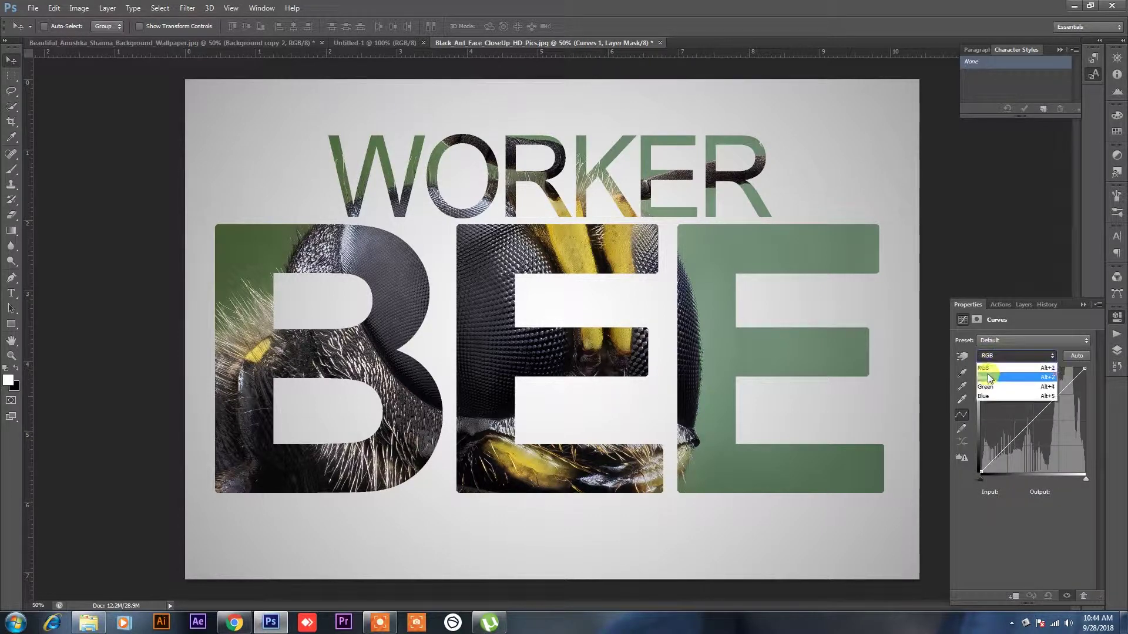
left_click(993, 397)
left_click_drag(985, 468, 978, 456)
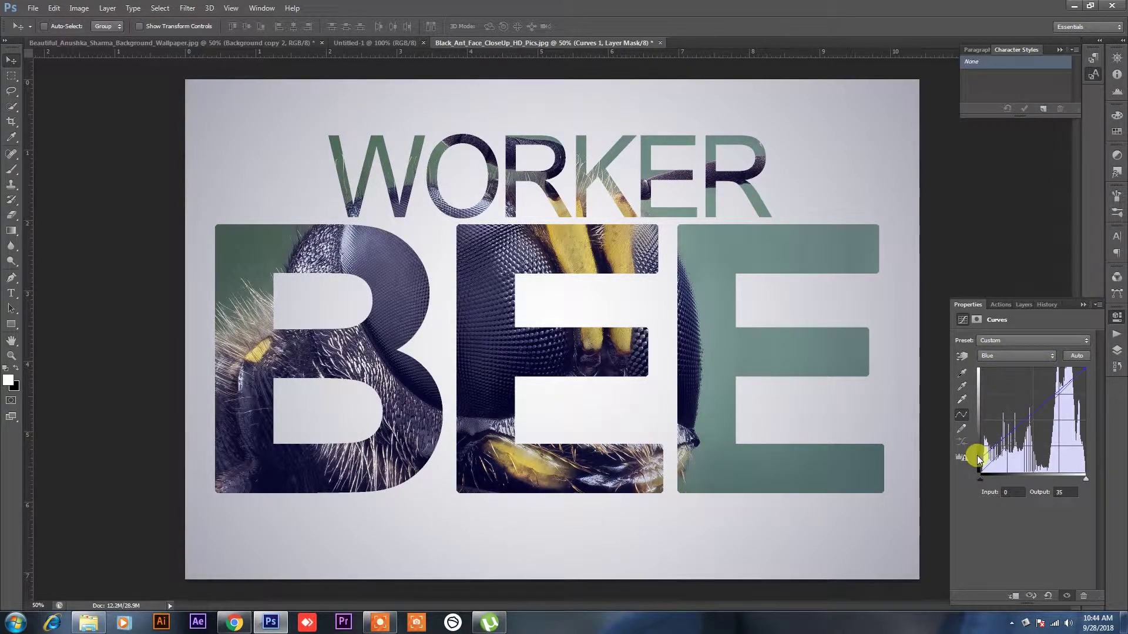
Raise the Blue channel's black point to output 67 in the Curves adjustment.
left_click_drag(980, 458, 971, 442)
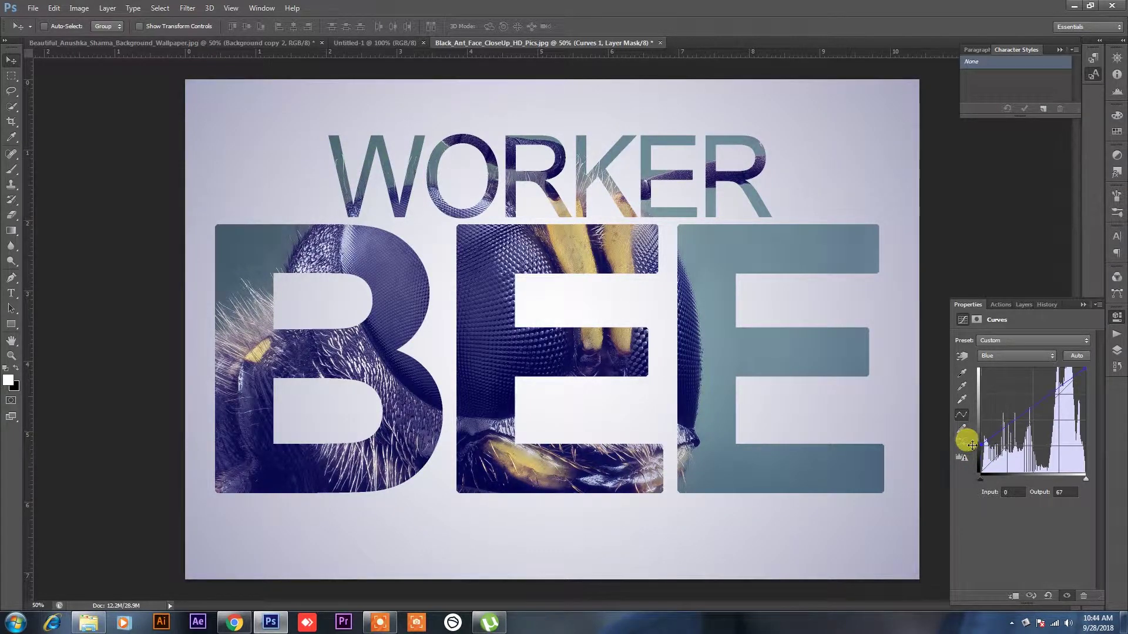
Minimize the Photoshop, browser and Downloads folder windows to clear the desktop.
left_click(1074, 6)
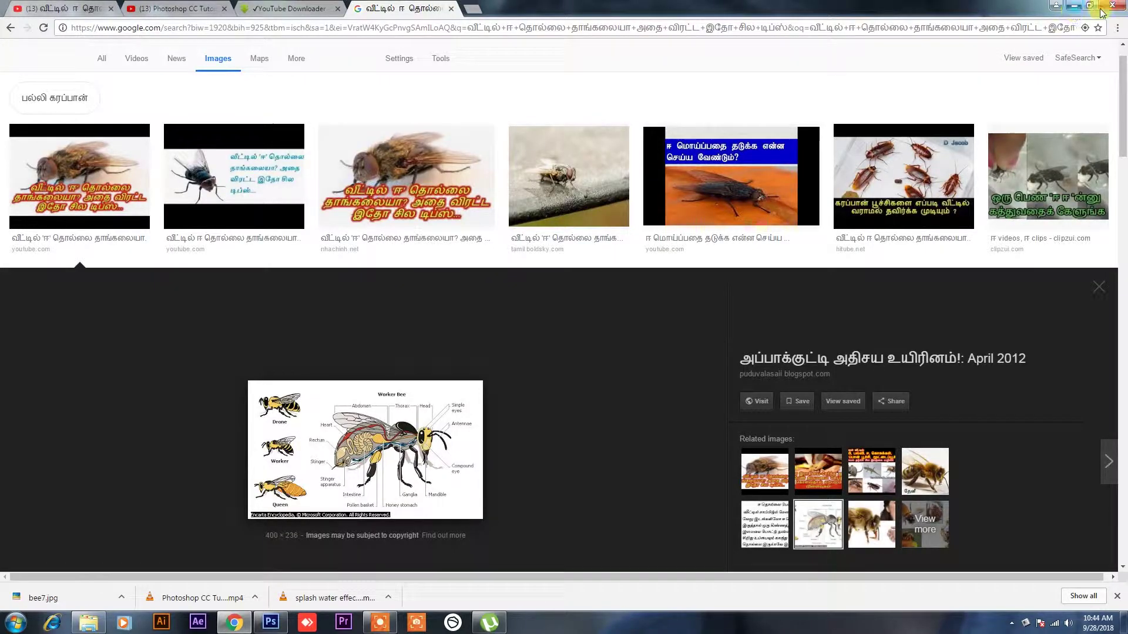
left_click(1074, 8)
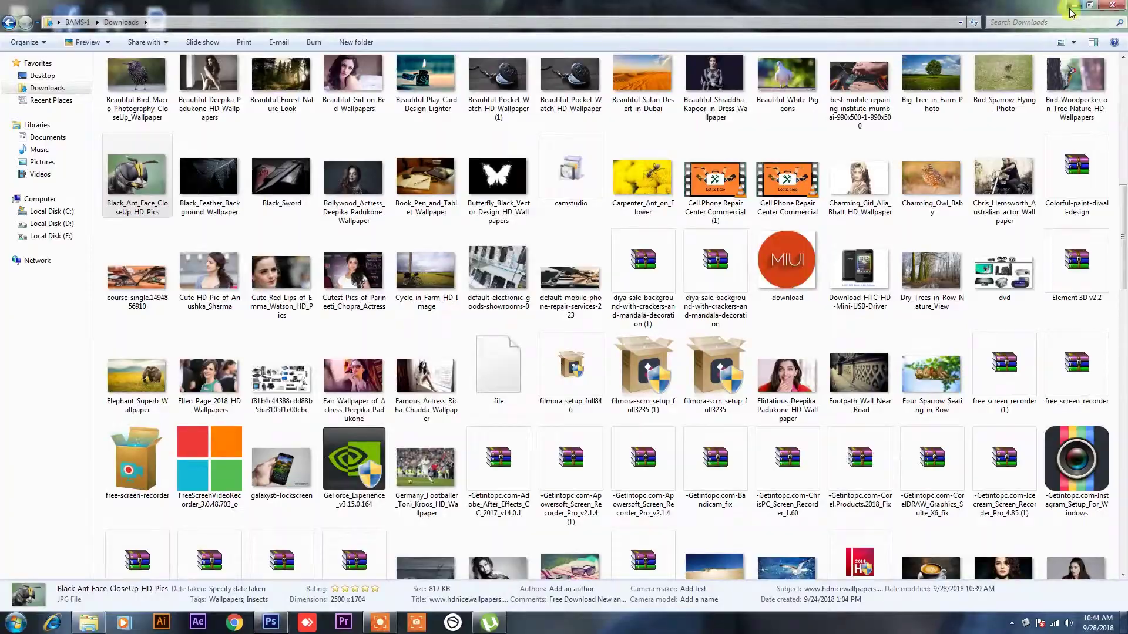
left_click(1073, 8)
right_click(461, 191)
right_click(480, 227)
left_click(509, 247)
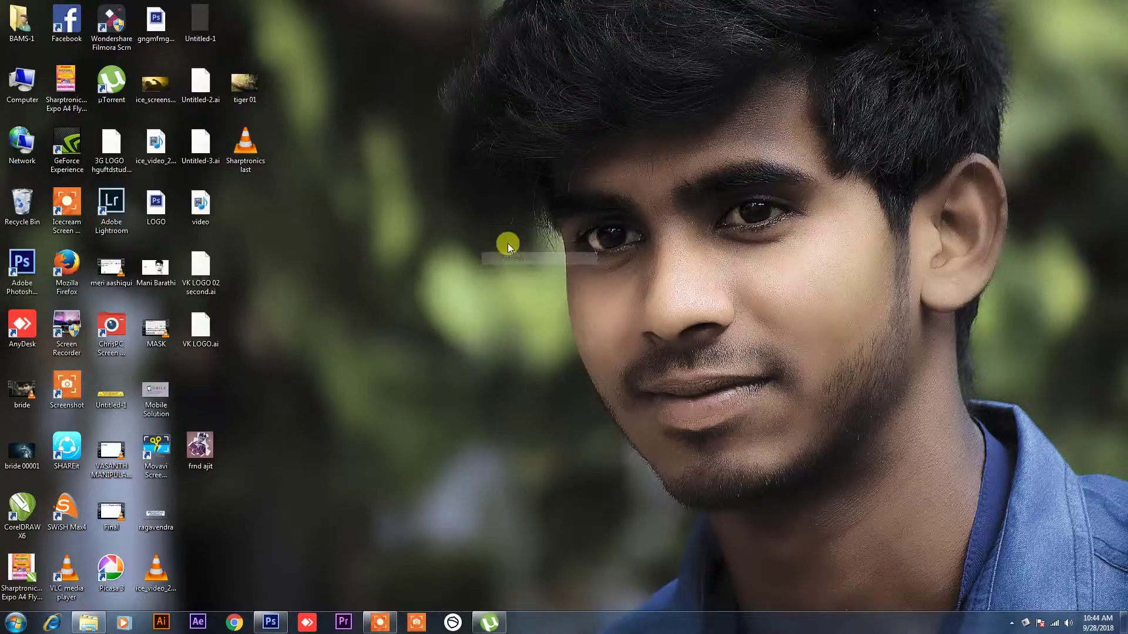
right_click(483, 228)
left_click(510, 263)
Bring up the screen recorder's controls from the hidden system tray items and stop the recording.
left_click(1012, 623)
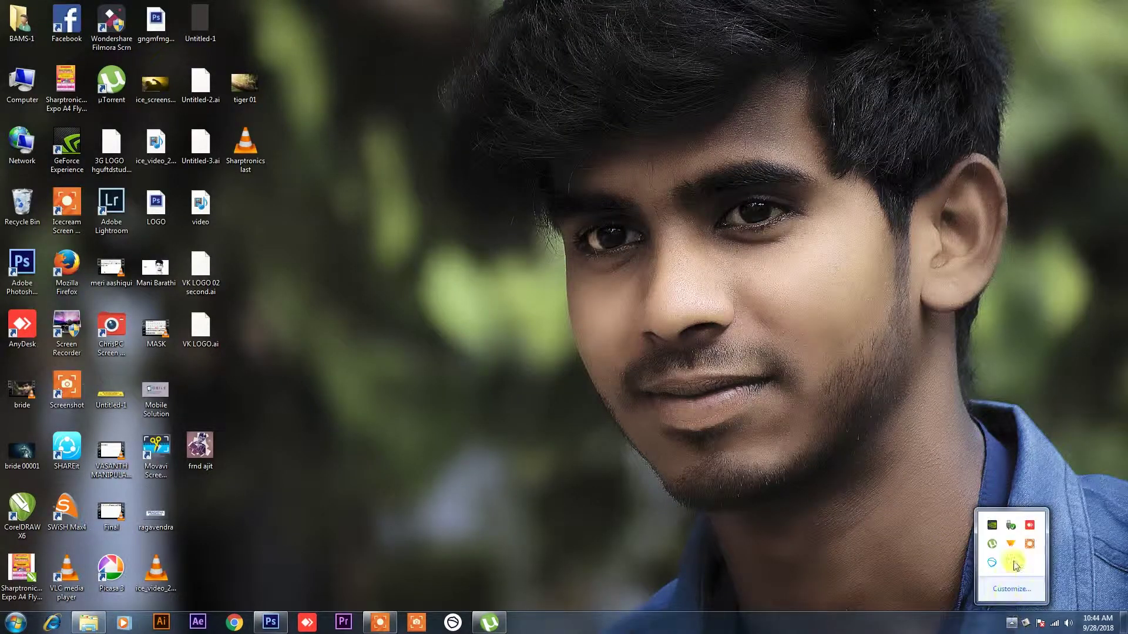
left_click(1030, 545)
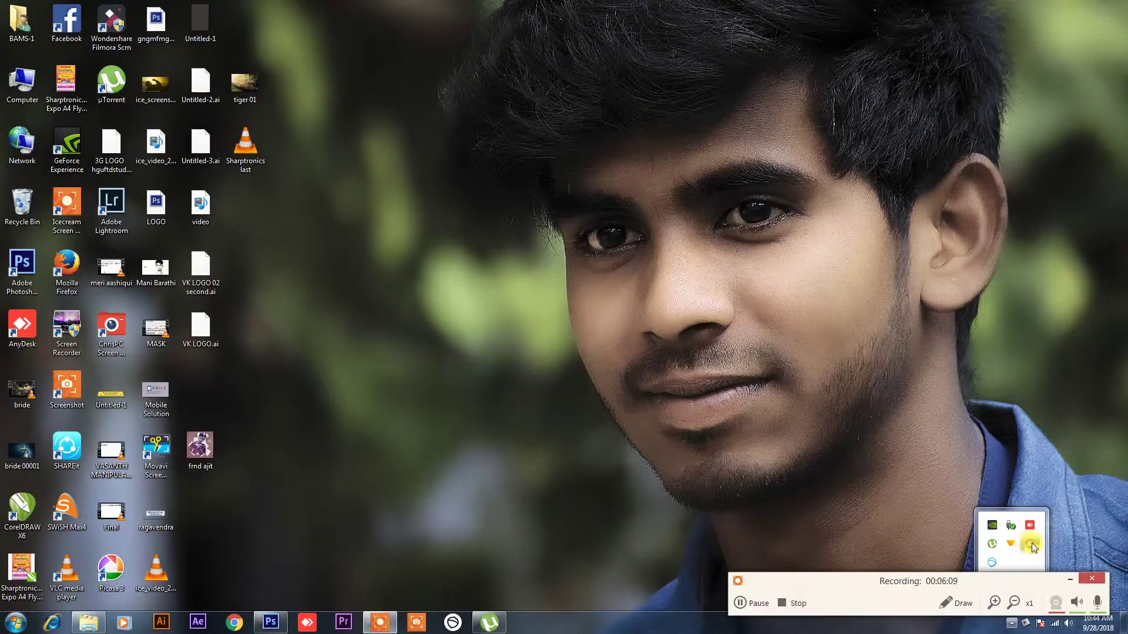
left_click(802, 601)
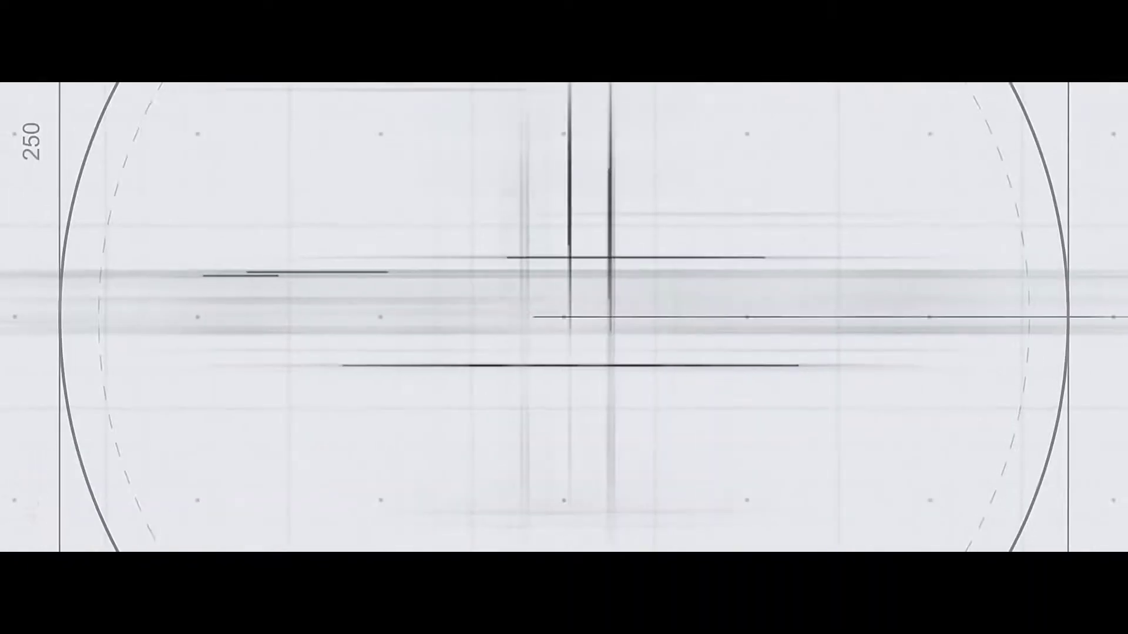